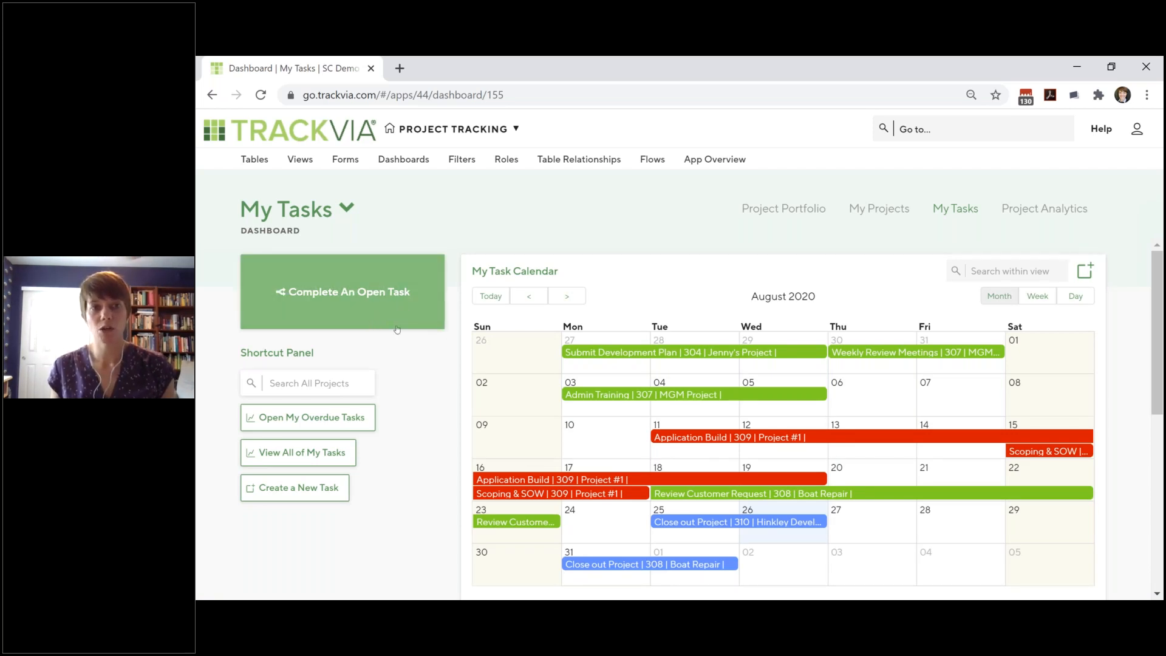
Step: Create a new flow and name it "Complete a Task"
scroll(428, 382, down, 3)
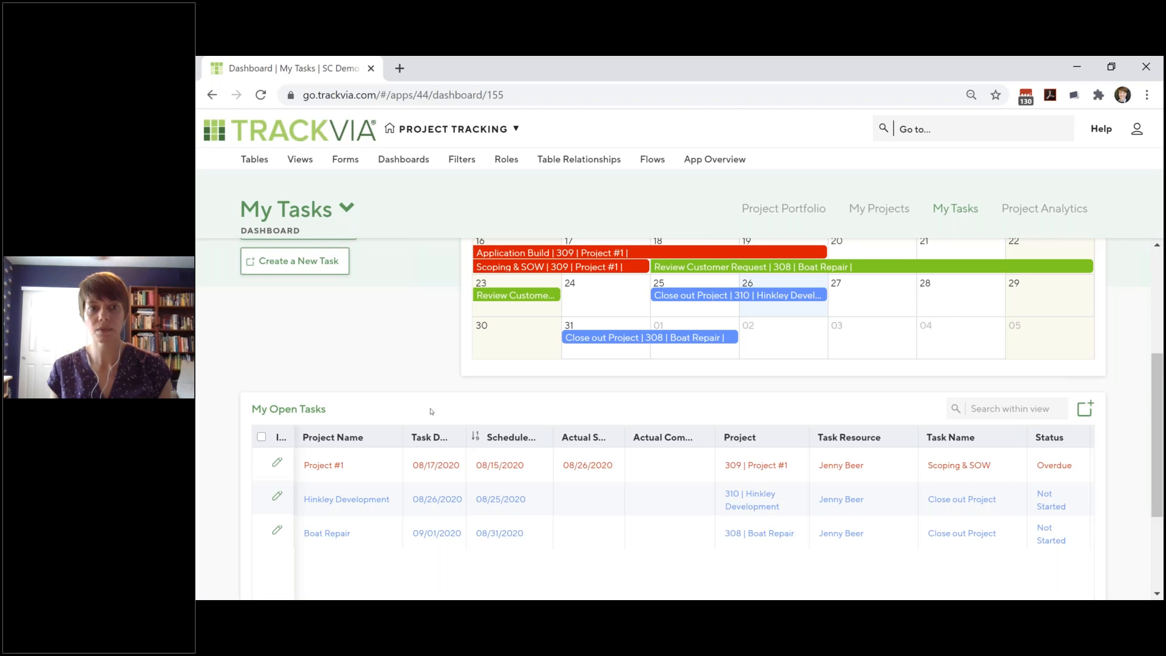
scroll(432, 412, up, 4)
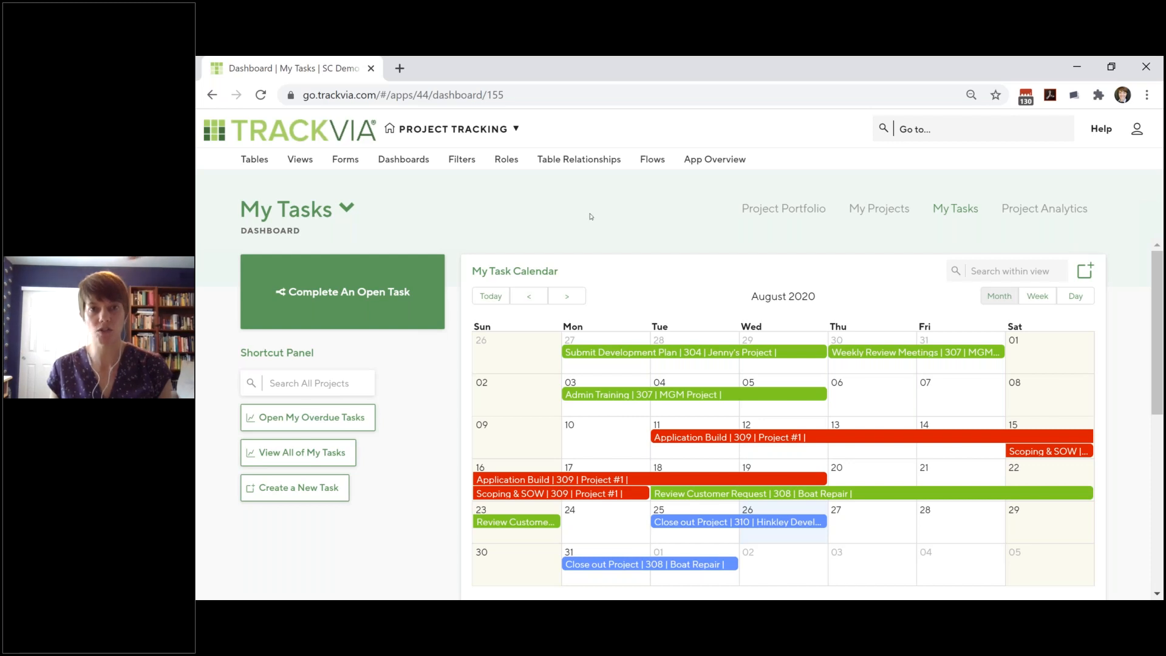
click(656, 160)
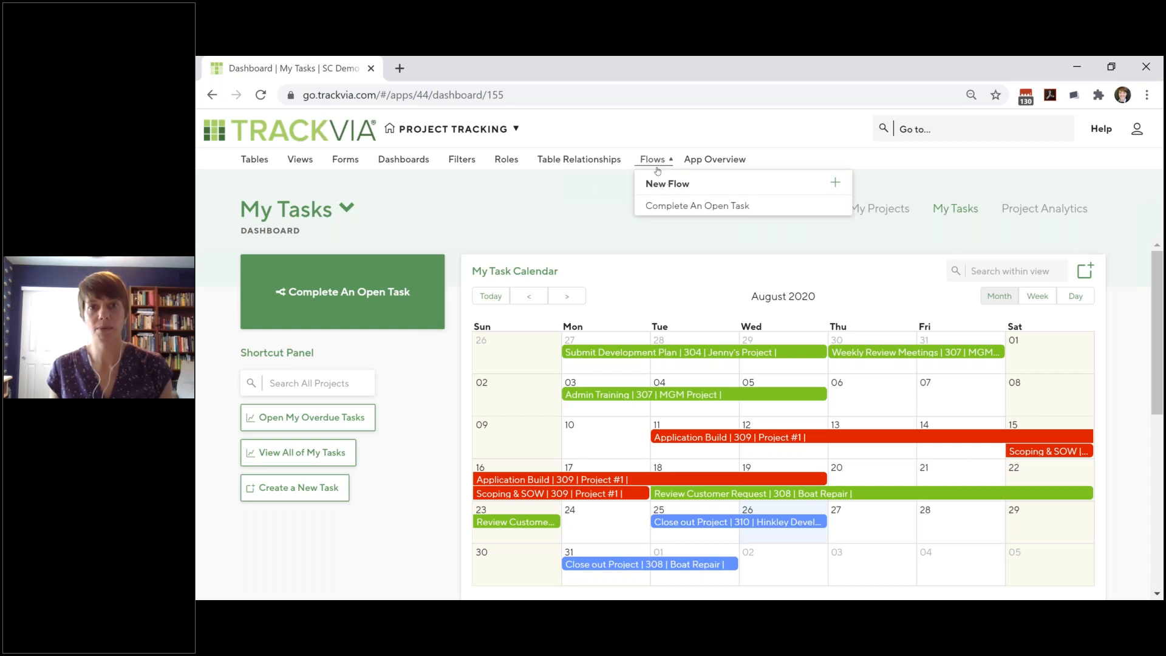
click(834, 183)
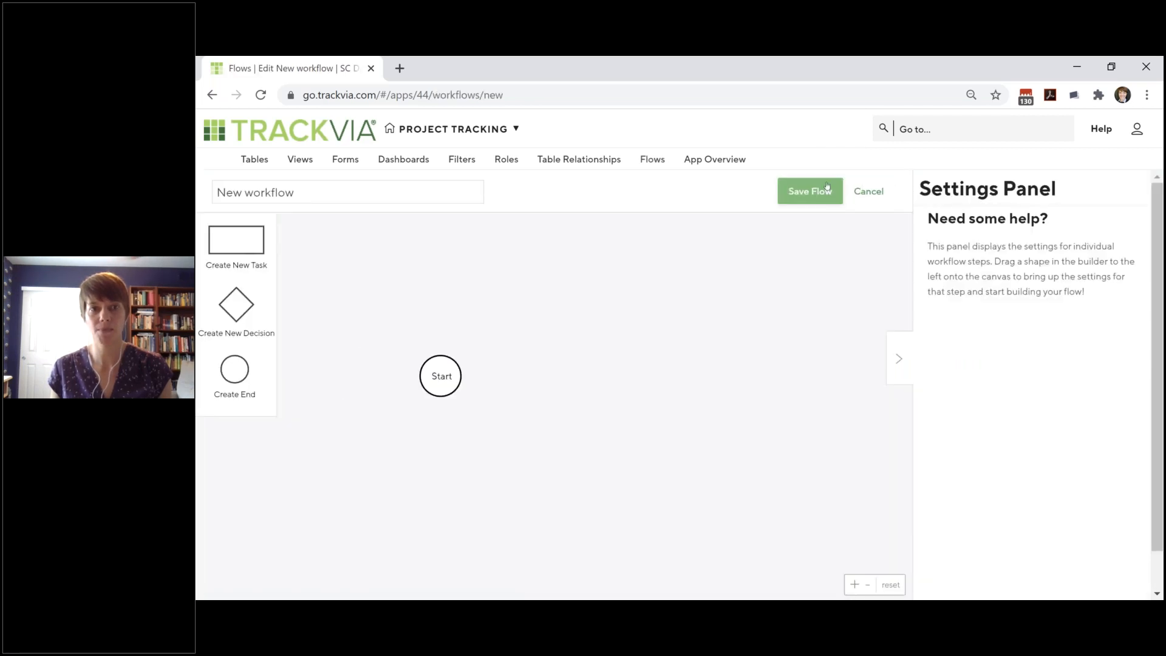
click(312, 192)
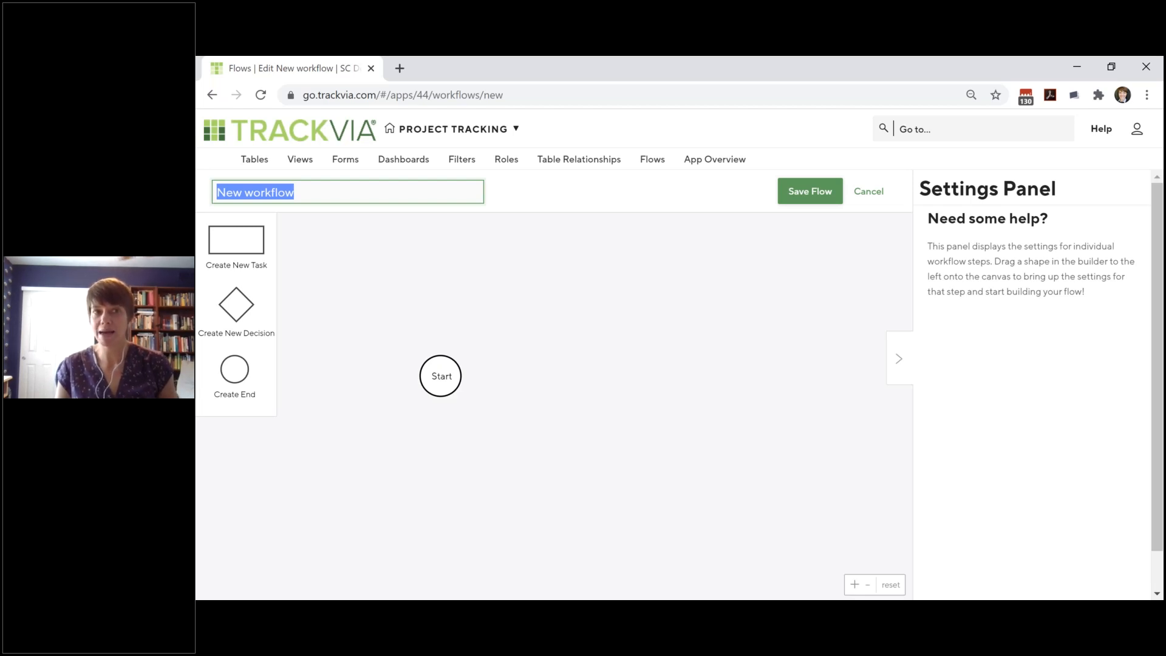
text(C)
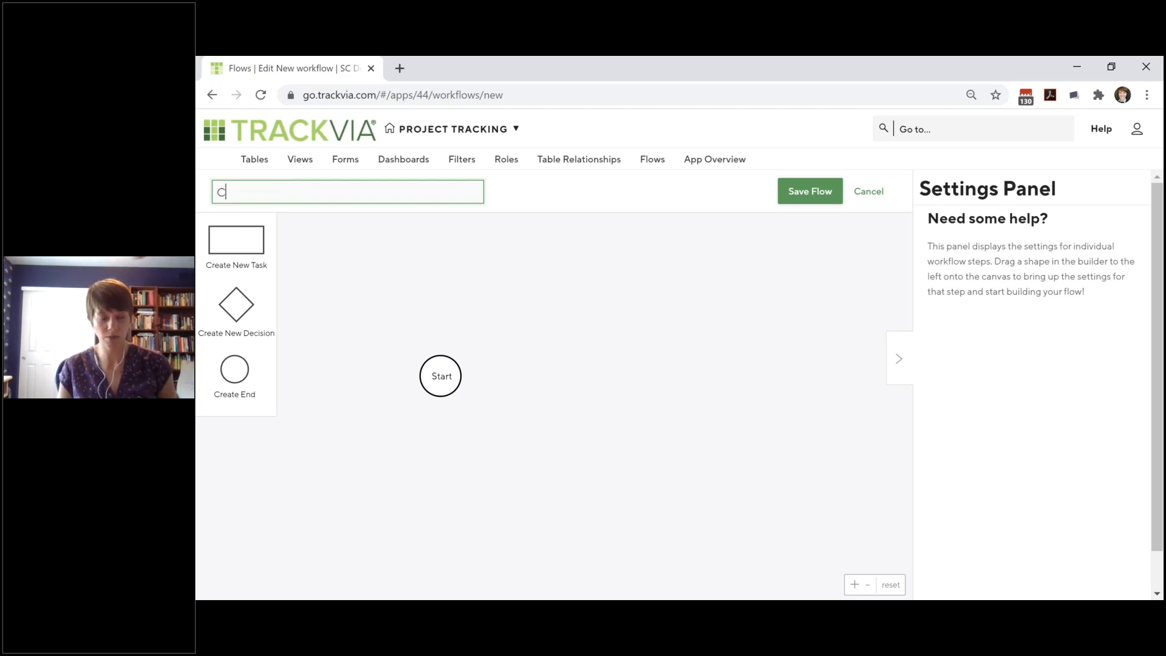
text(omplete a Task)
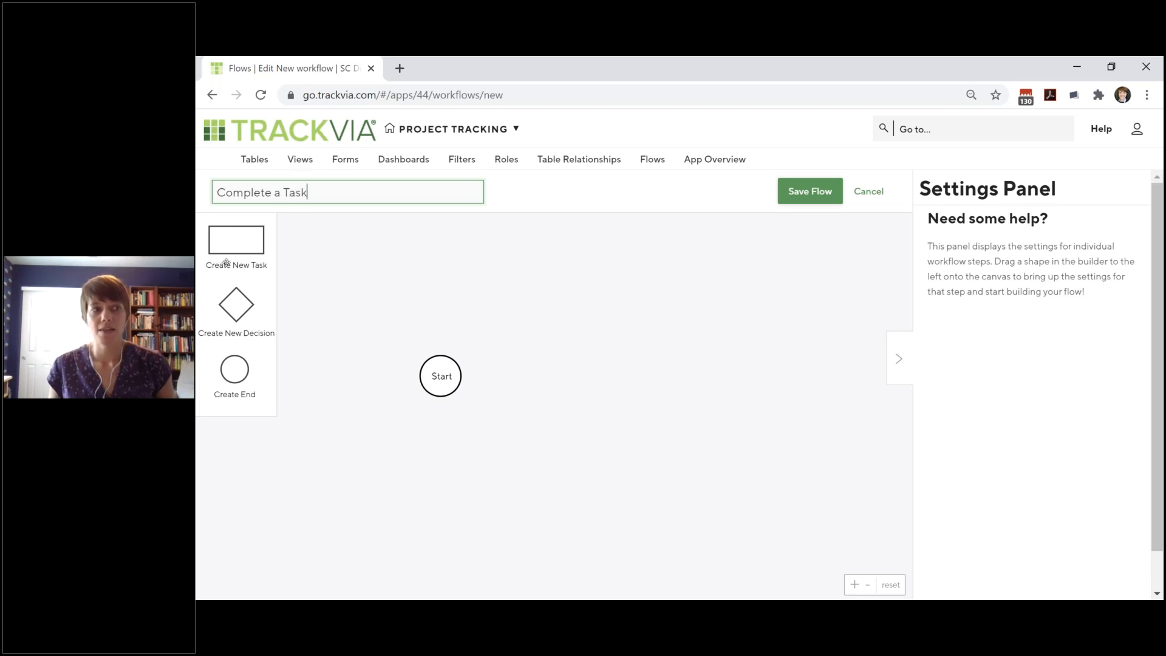
Step: Add a new task beside the Start node and connect Start to it
drag(236, 253, 522, 343)
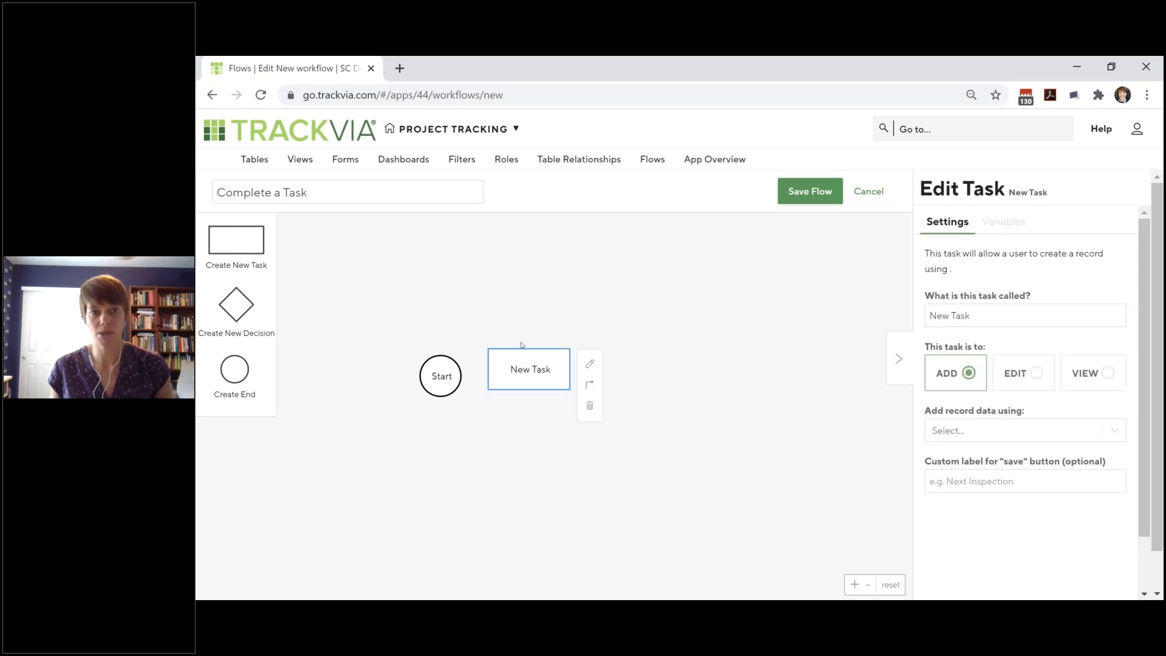
click(443, 377)
drag(481, 370, 518, 379)
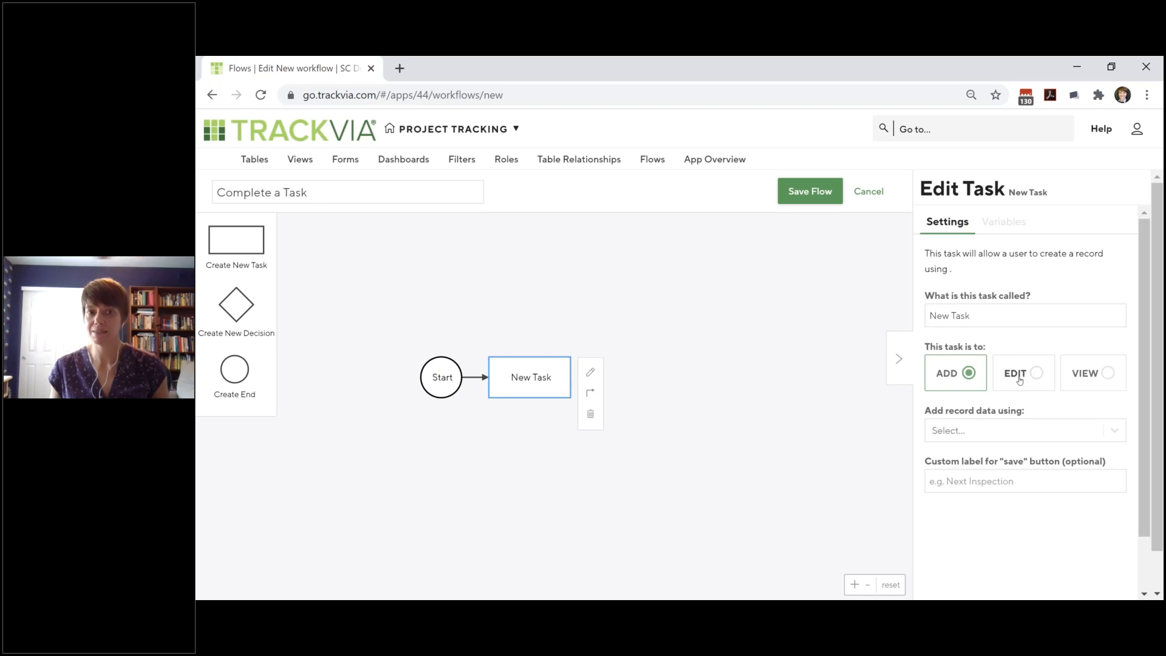
Step: Make the new task a View task and name it "Select Task"
click(1093, 376)
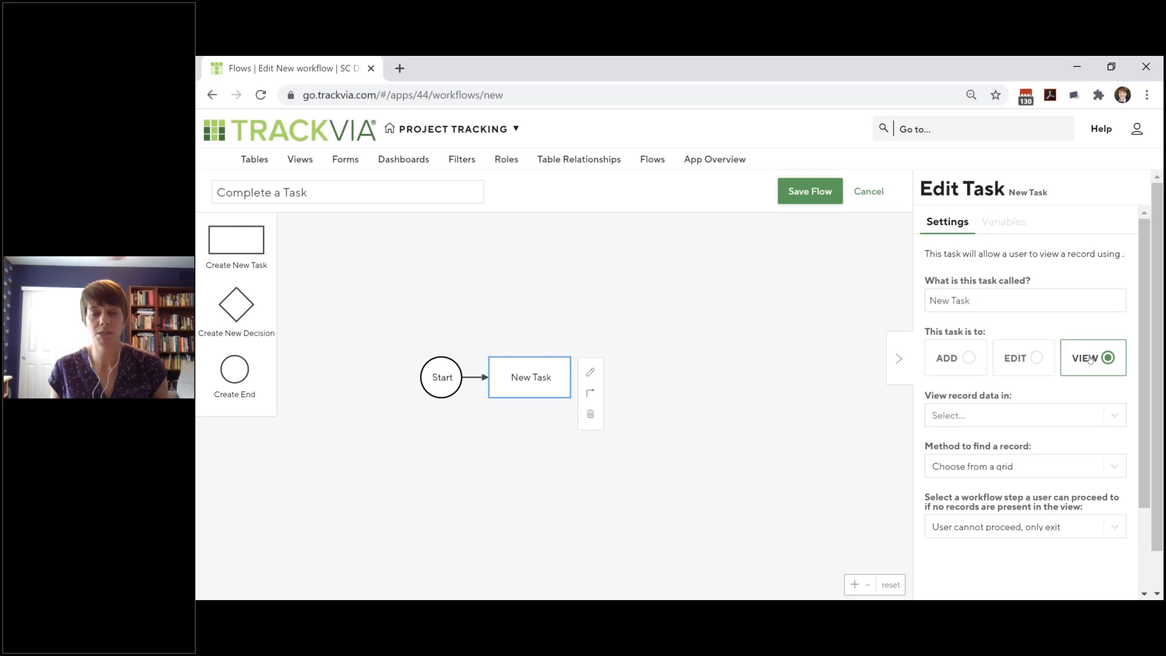
drag(1002, 302, 897, 320)
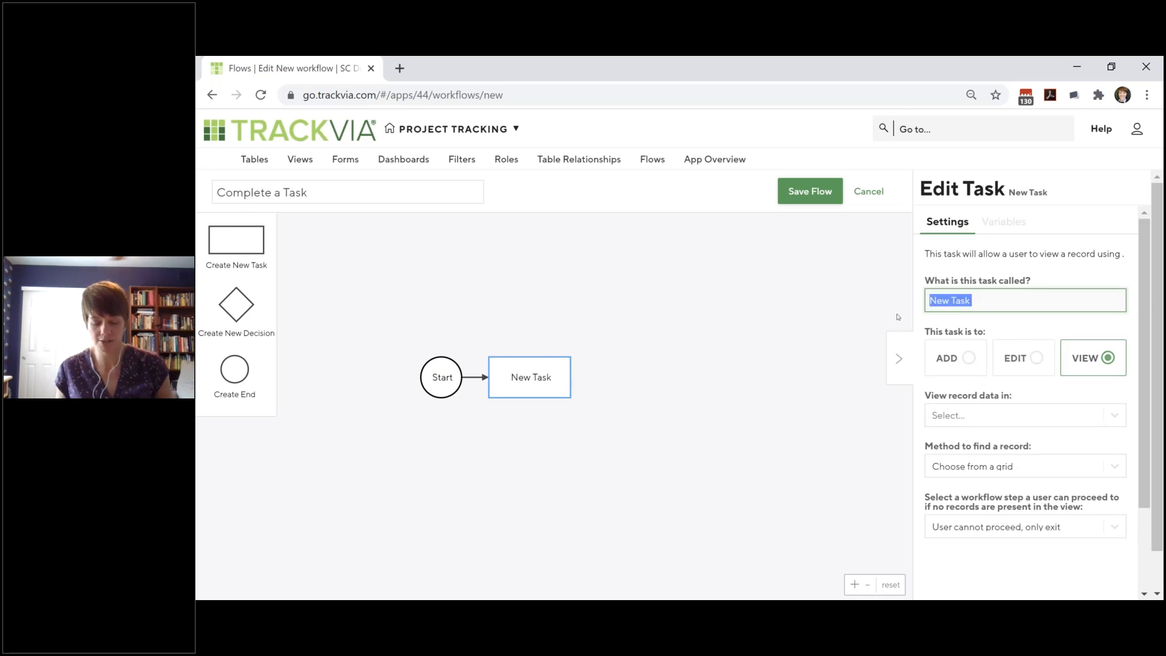
text(Search)
key(BackSpace)
key(BackSpace)
key(BackSpace)
key(BackSpace)
text(lect Task)
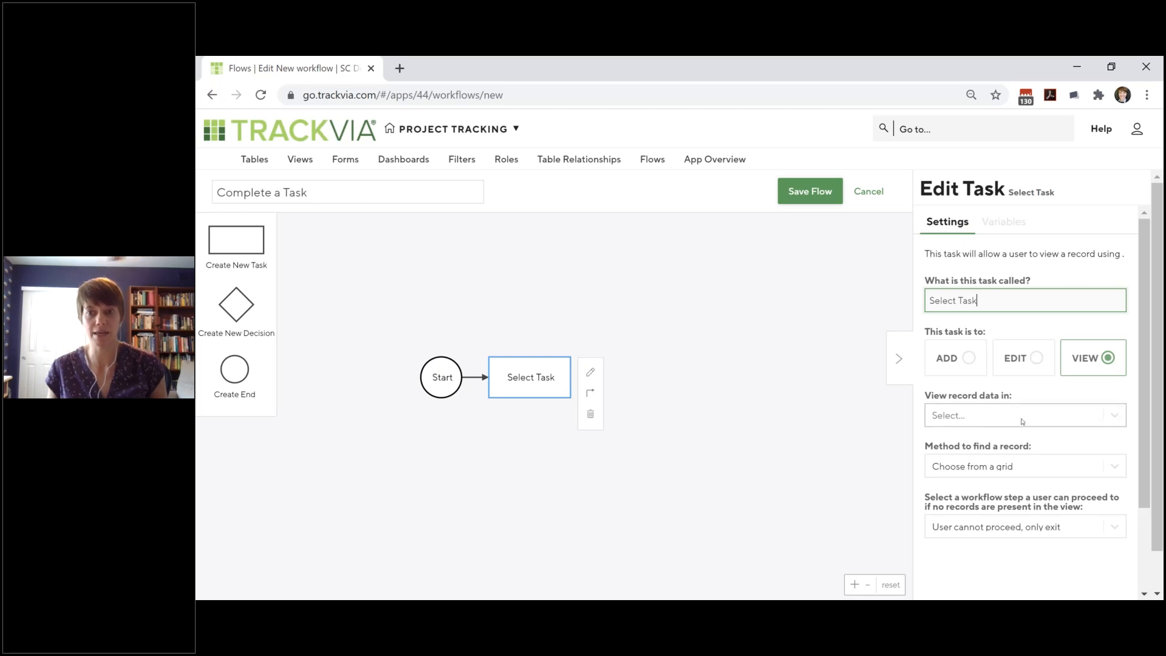
Step: Have Select Task show records from the My Open Tasks view, with the record chosen from a grid
click(1116, 417)
scroll(1051, 494, down, 8)
scroll(1051, 499, down, 1)
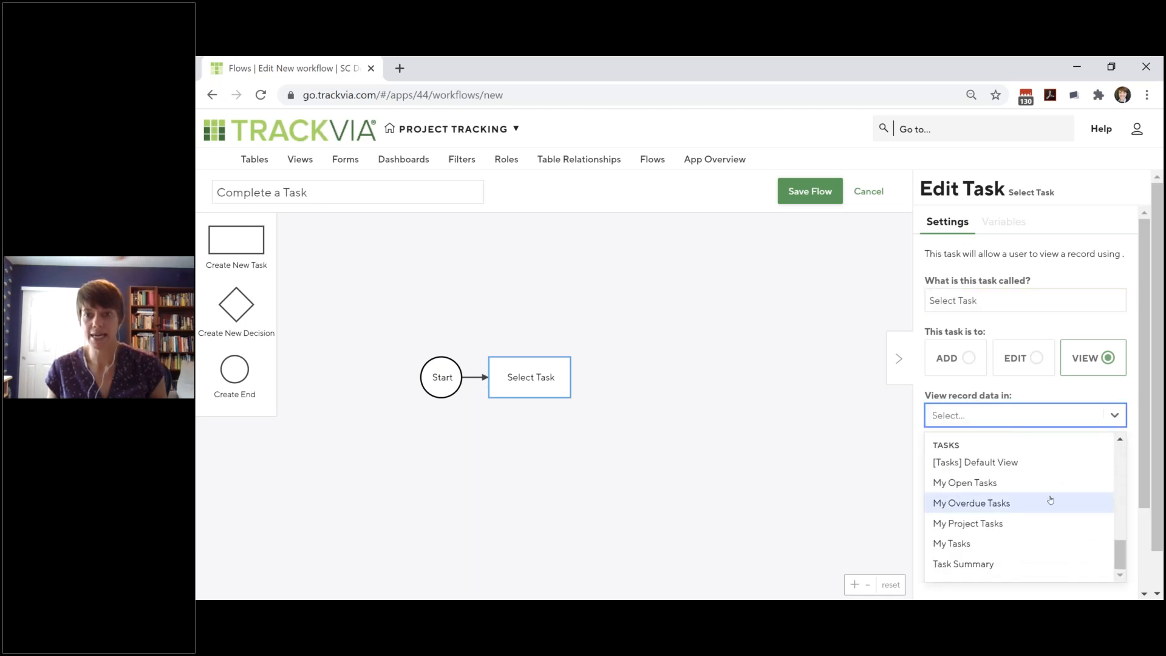
click(967, 483)
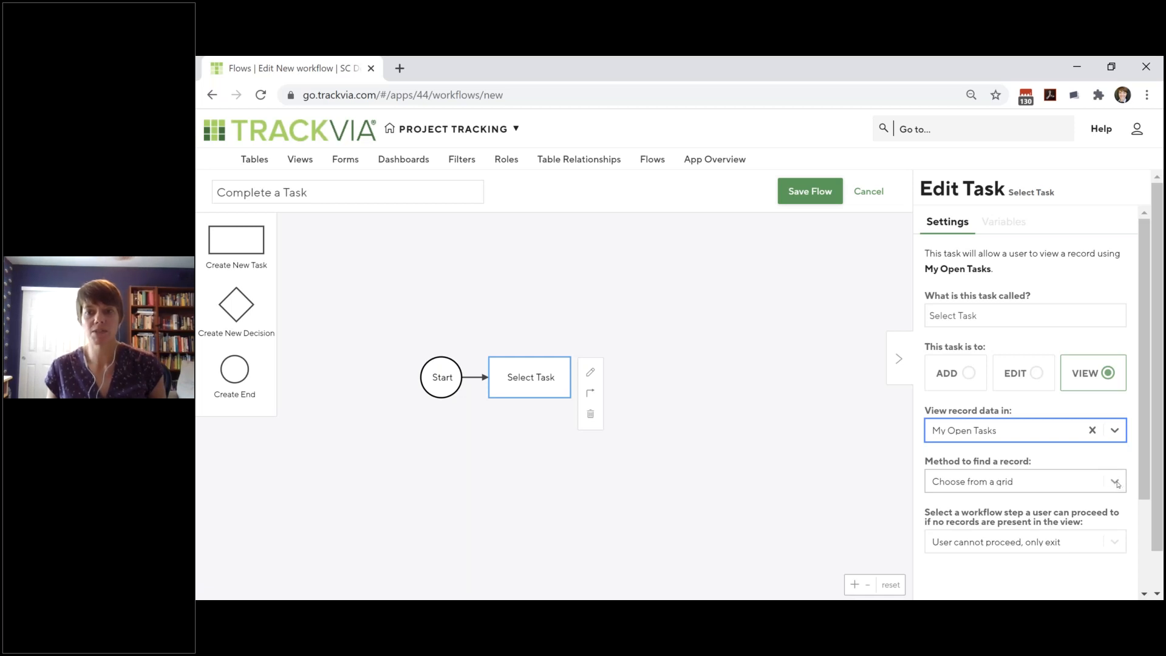
scroll(1118, 483, down, 2)
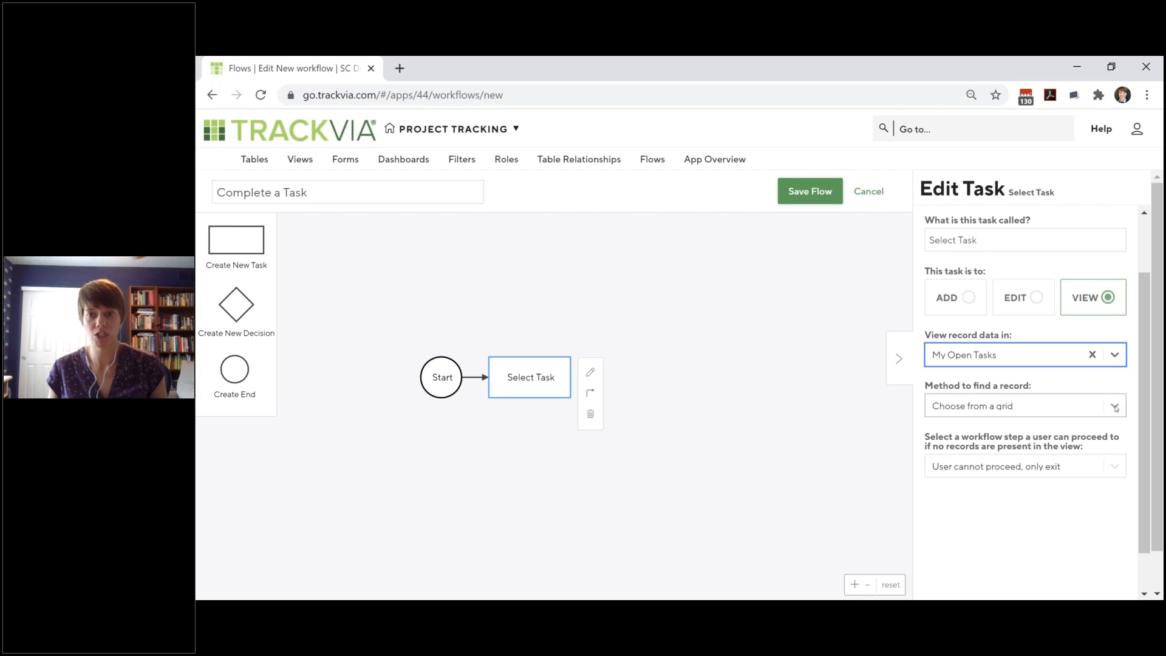
click(1115, 407)
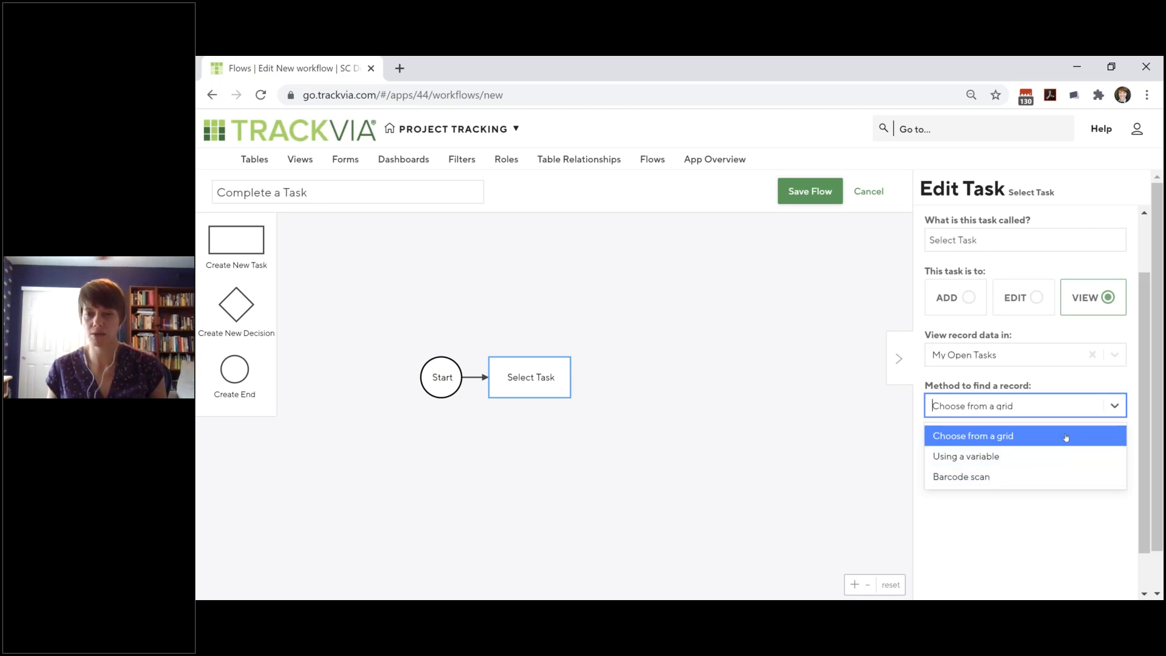
click(1000, 442)
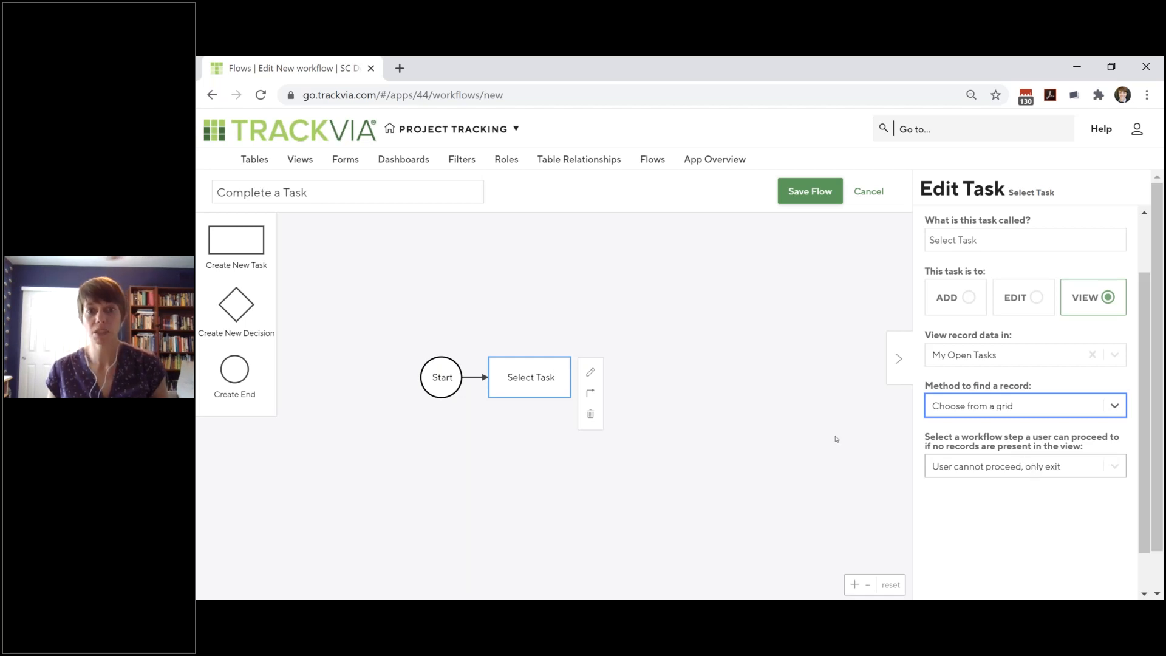
Step: Add a second task after Select Task and connect Select Task to it
drag(230, 242, 647, 345)
click(554, 383)
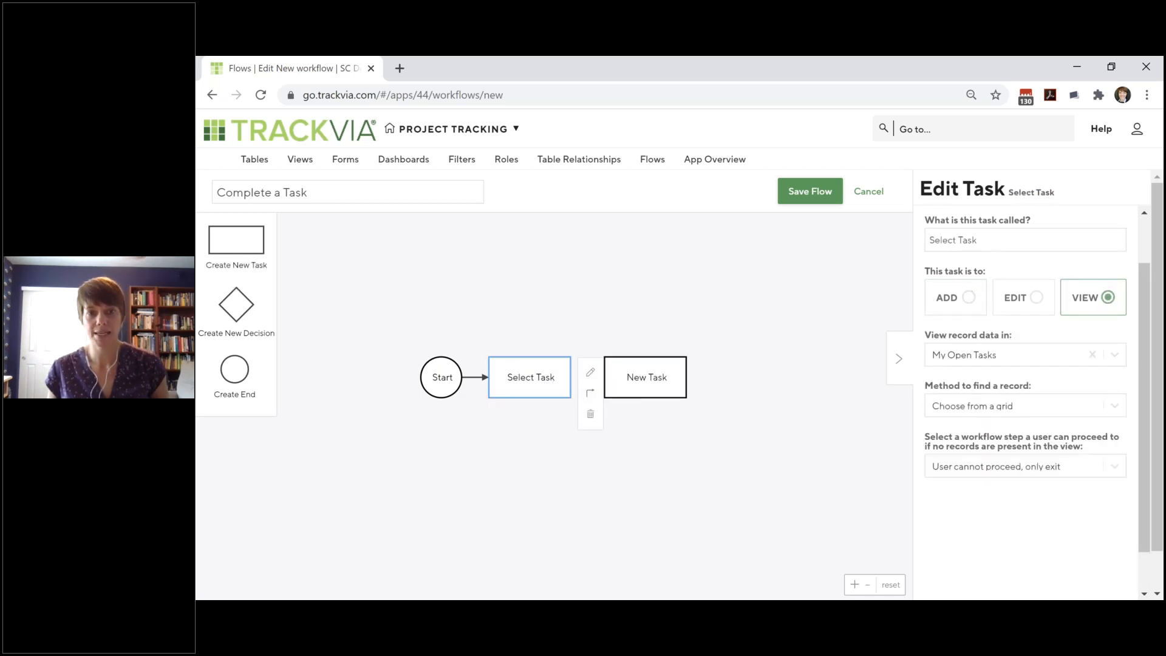
drag(591, 392, 632, 372)
Step: Name the second task "Complete Task" and make it an Edit task
drag(994, 255, 842, 261)
text(Complete Tea)
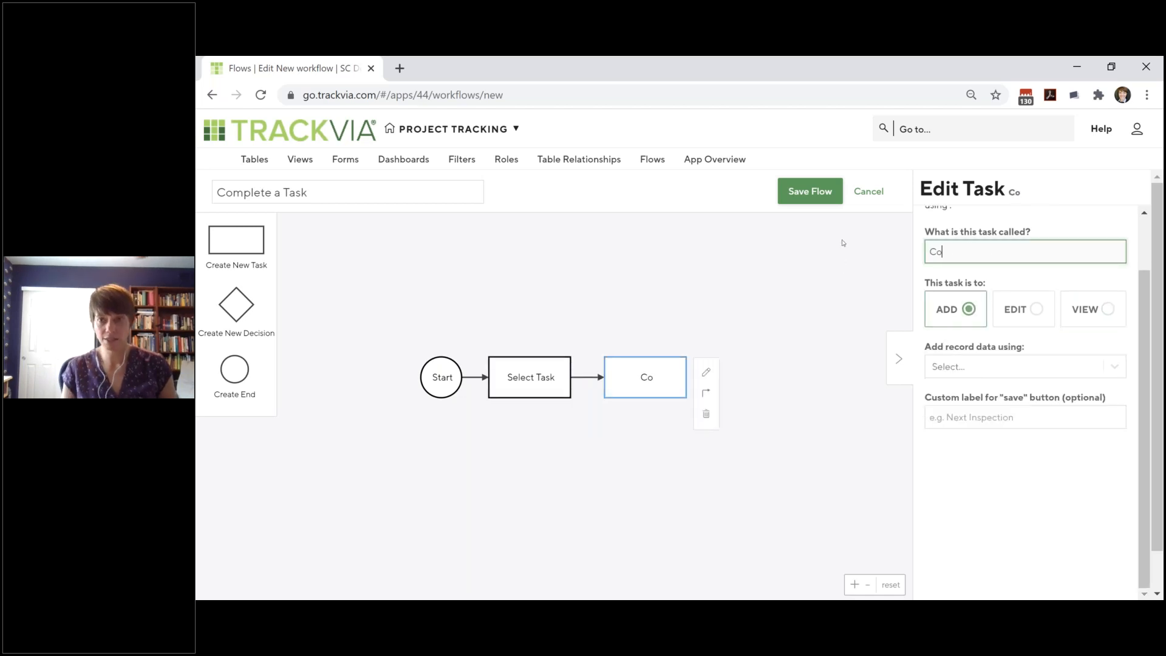
key(BackSpace)
key(BackSpace)
text(ask)
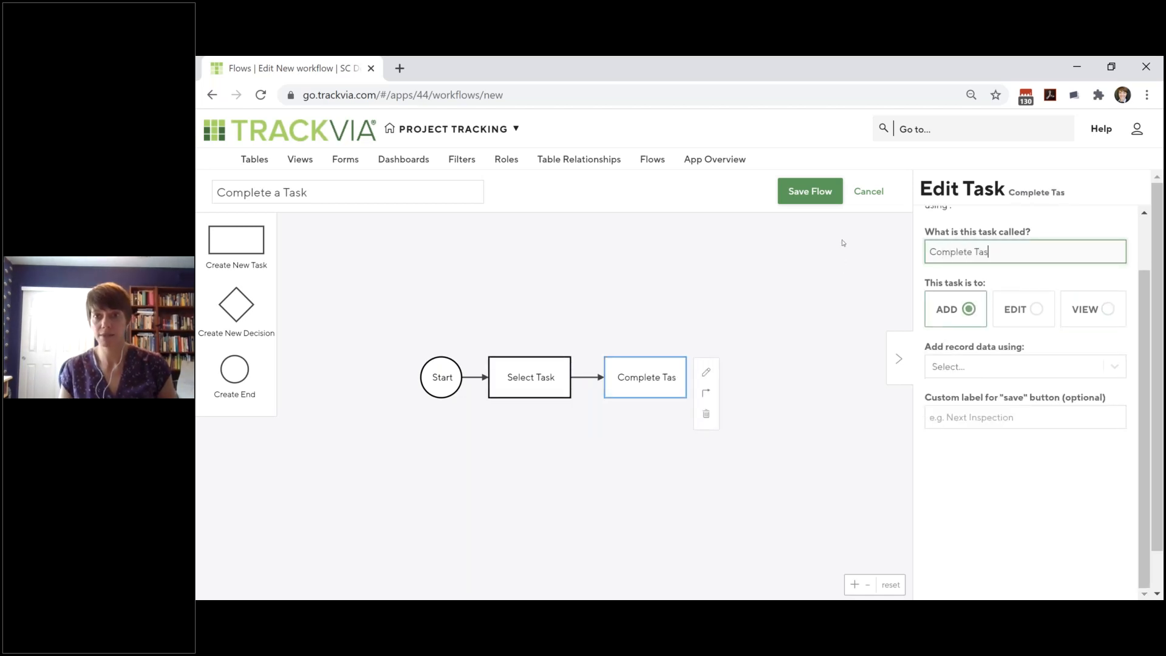
click(1024, 314)
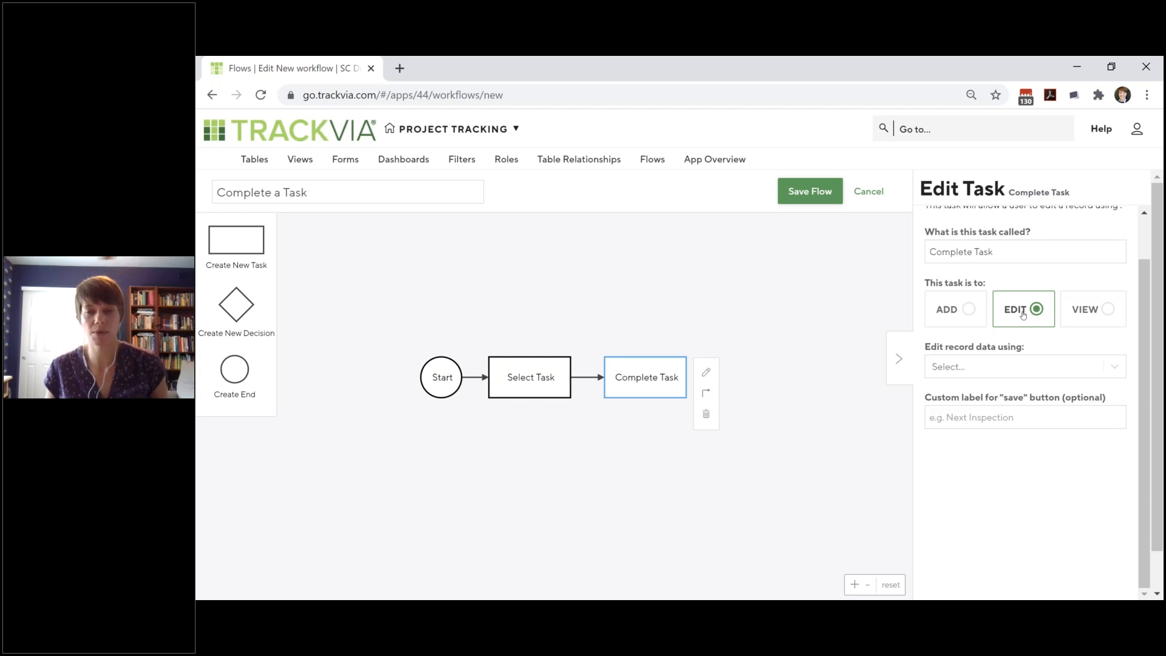
Step: Have Complete Task edit records with the Complete a Task form and label its save button "Finish"
click(1032, 366)
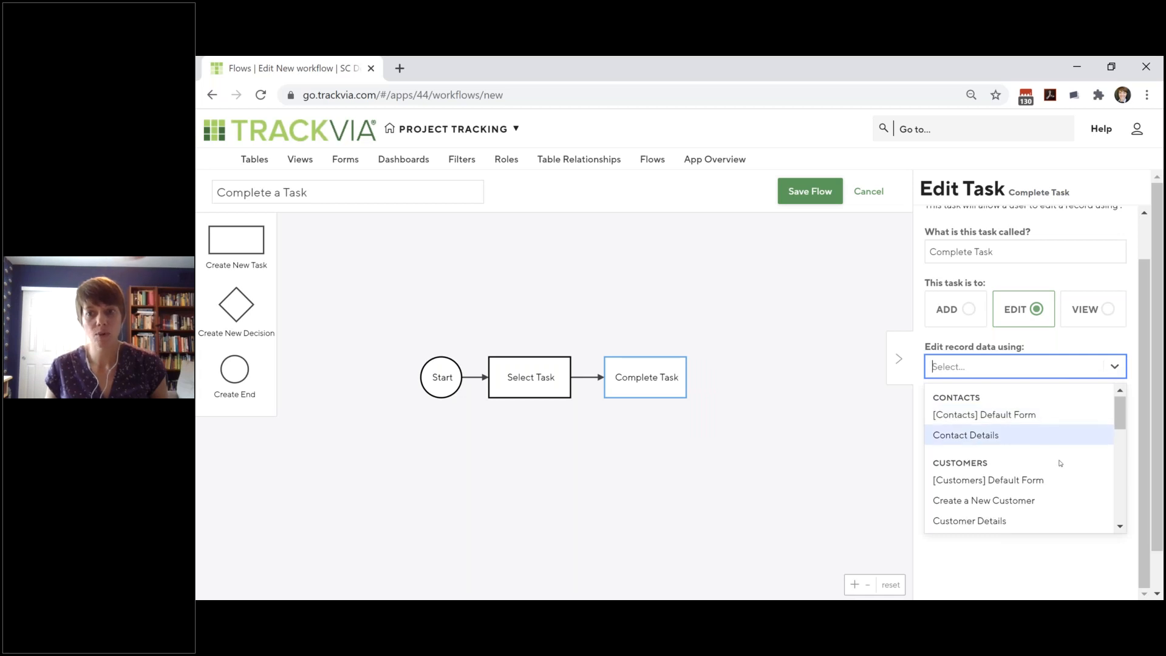
scroll(1056, 460, down, 10)
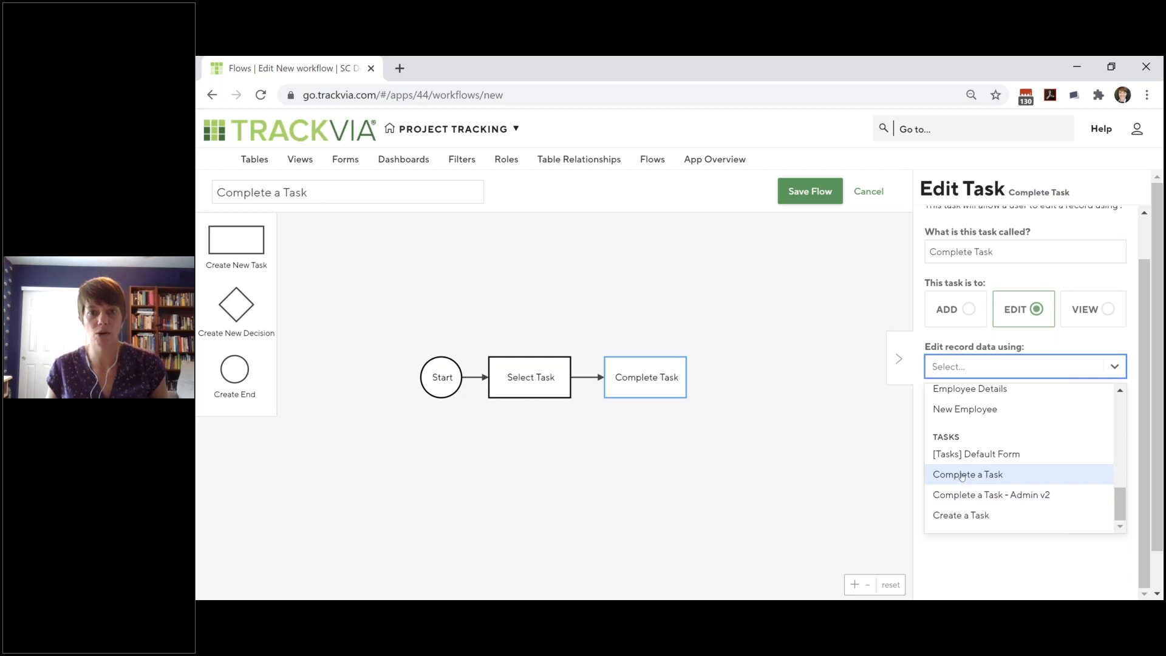
click(961, 477)
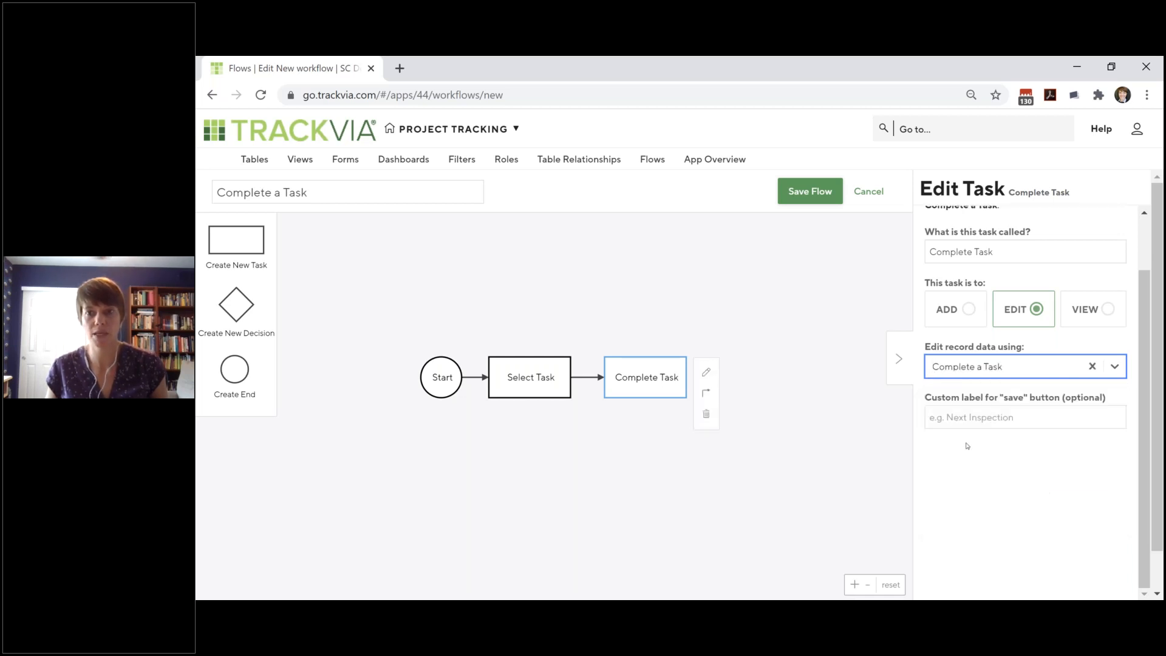
click(979, 417)
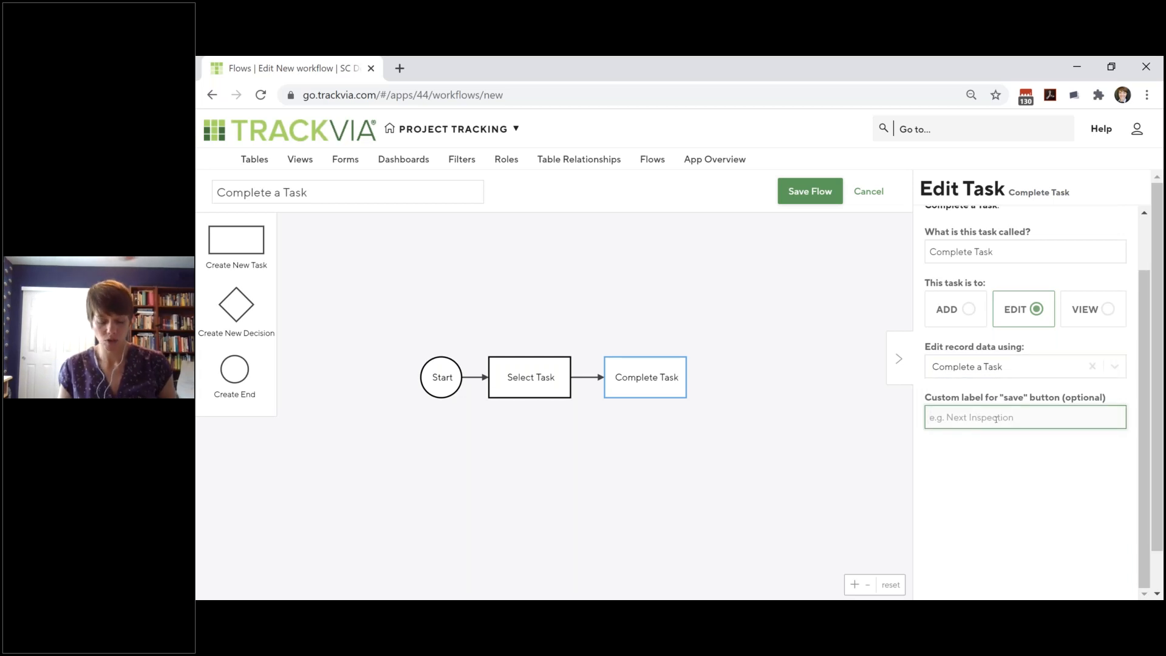
text(Finish)
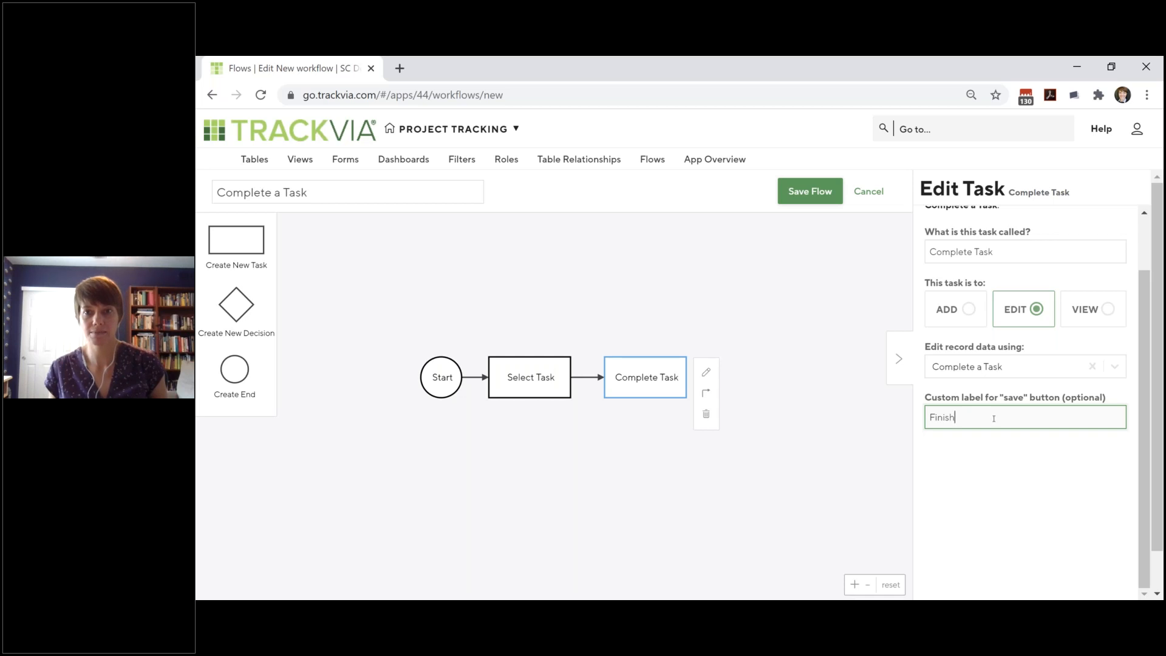
Step: Add an End node connected from Complete Task and save the flow
drag(235, 364, 744, 336)
click(681, 380)
click(705, 394)
click(733, 377)
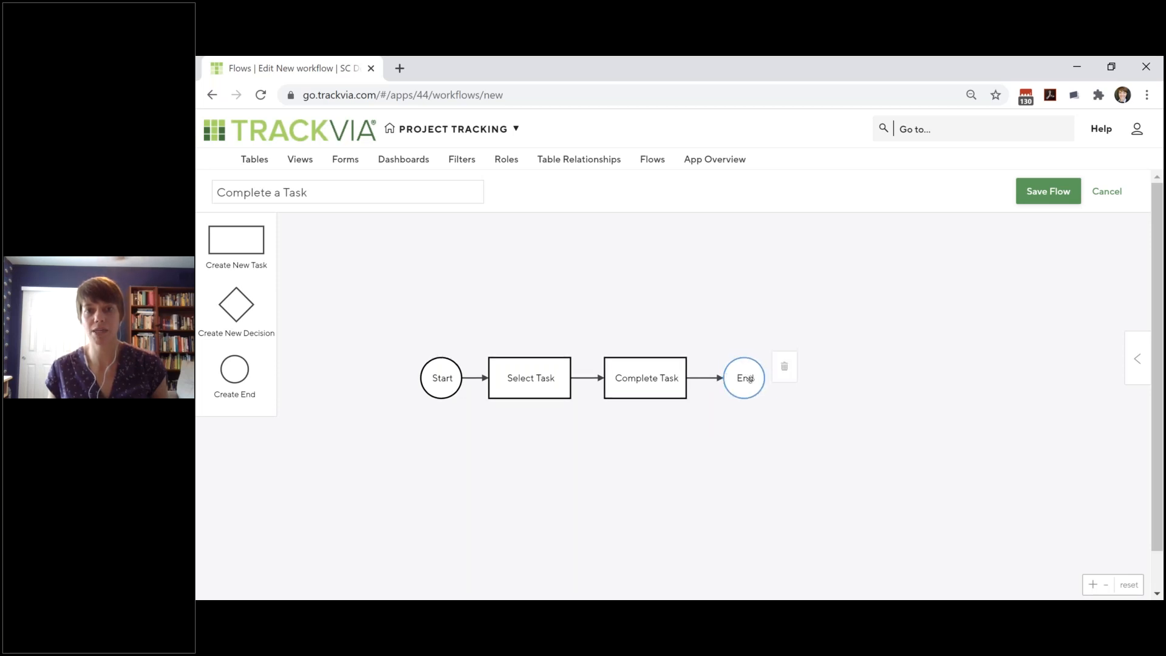
click(1043, 193)
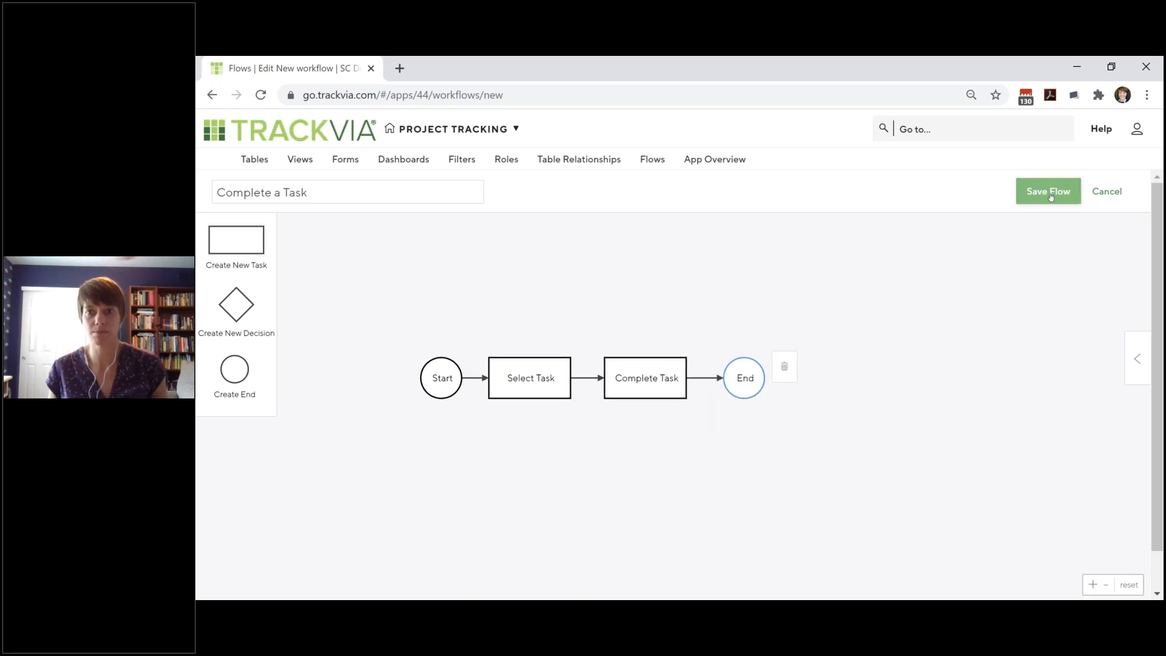
click(1051, 193)
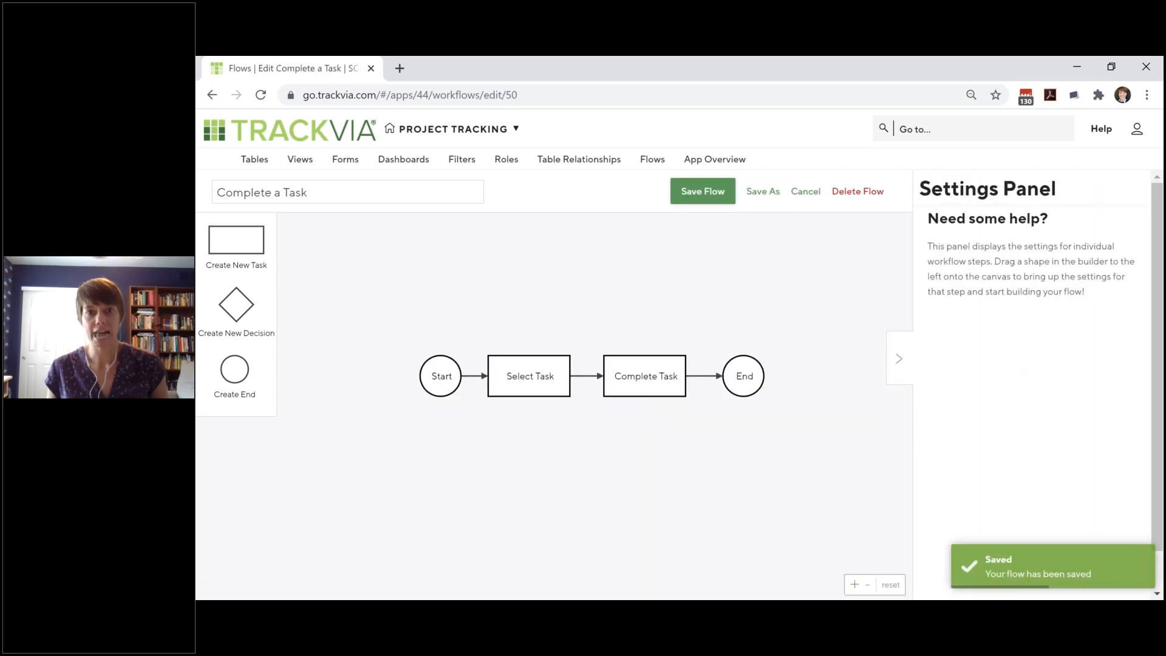
Step: Open the My Tasks dashboard for editing
click(650, 161)
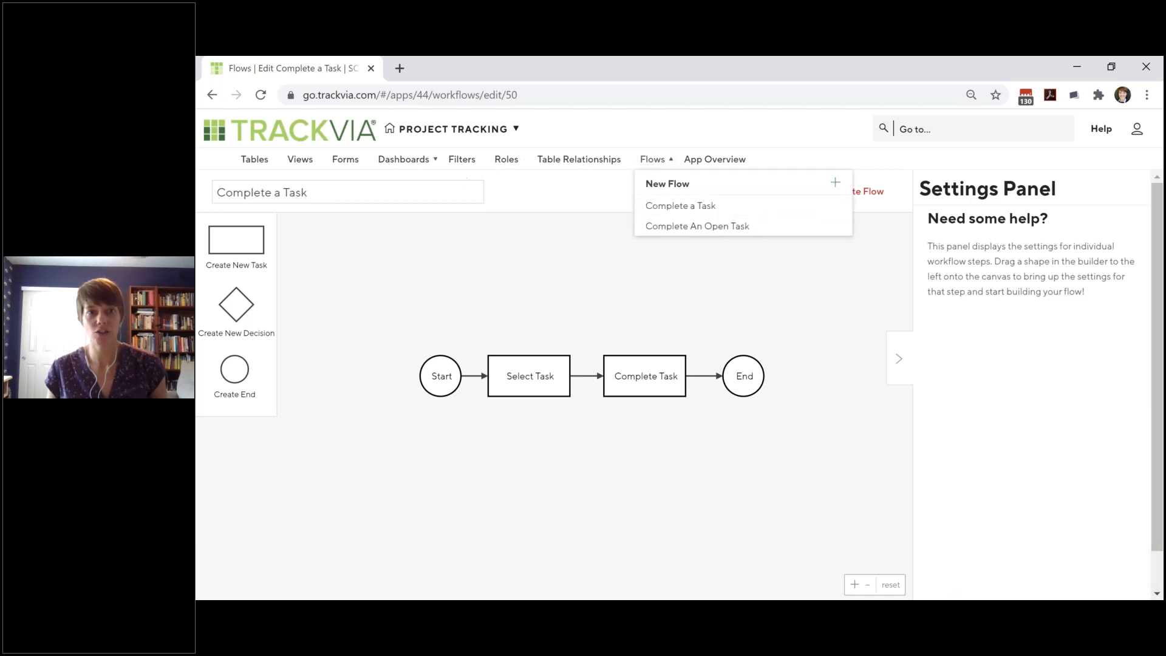
click(400, 160)
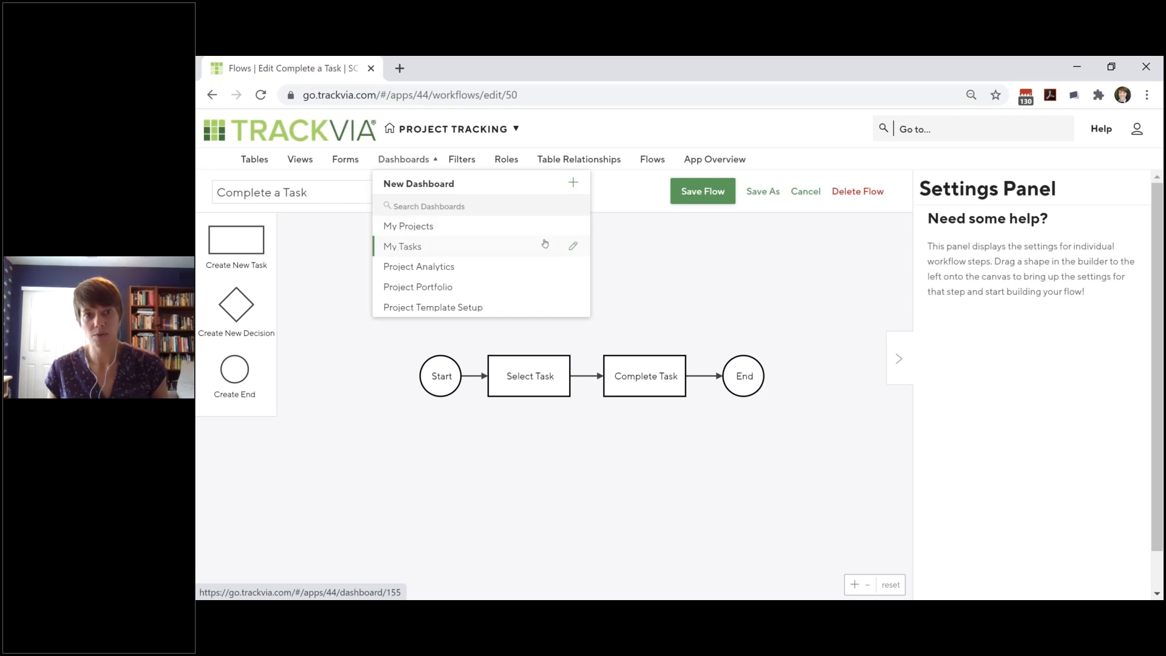
click(573, 248)
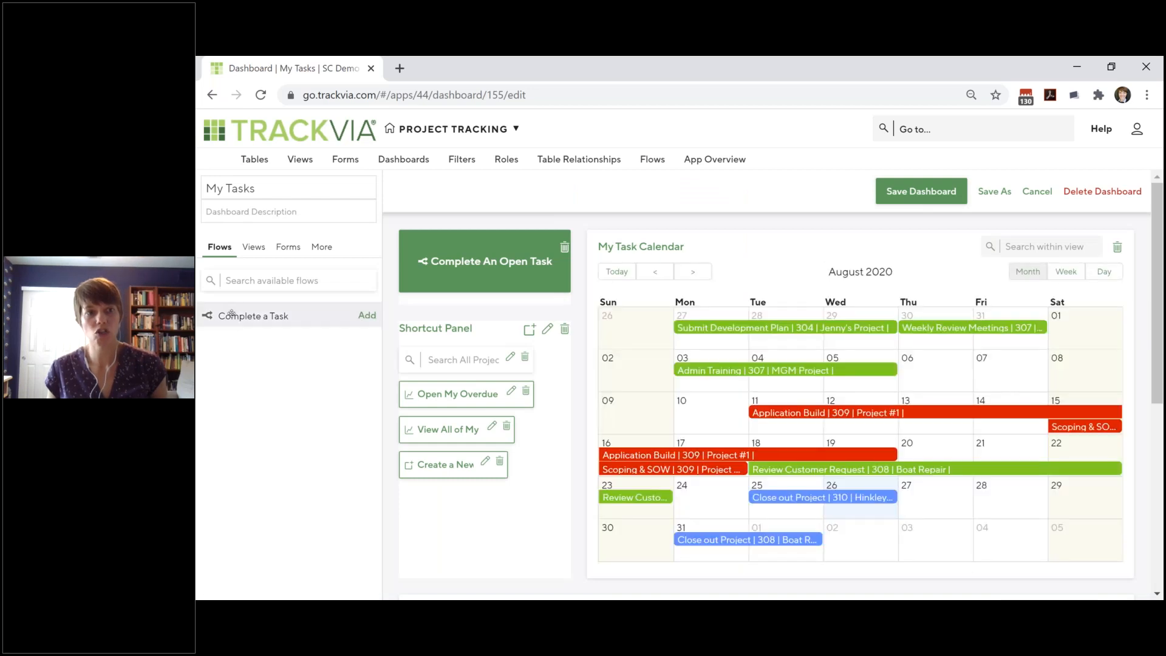
Step: Add the Complete a Task flow to the My Tasks dashboard and remove it again
mouse_move(222, 314)
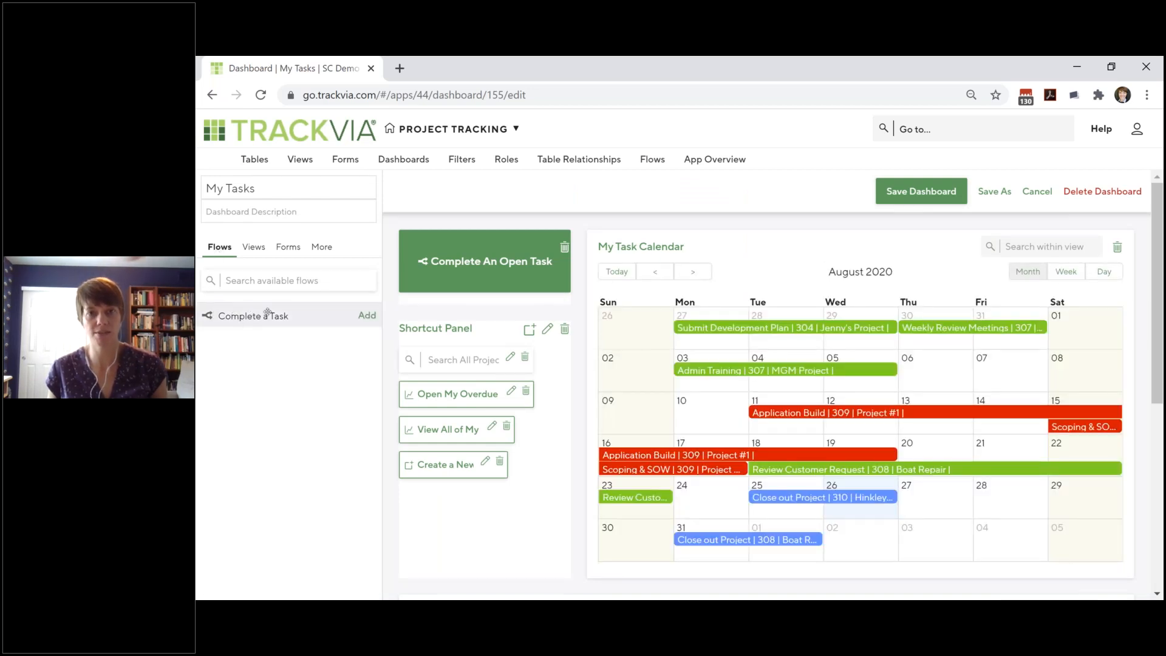
click(368, 315)
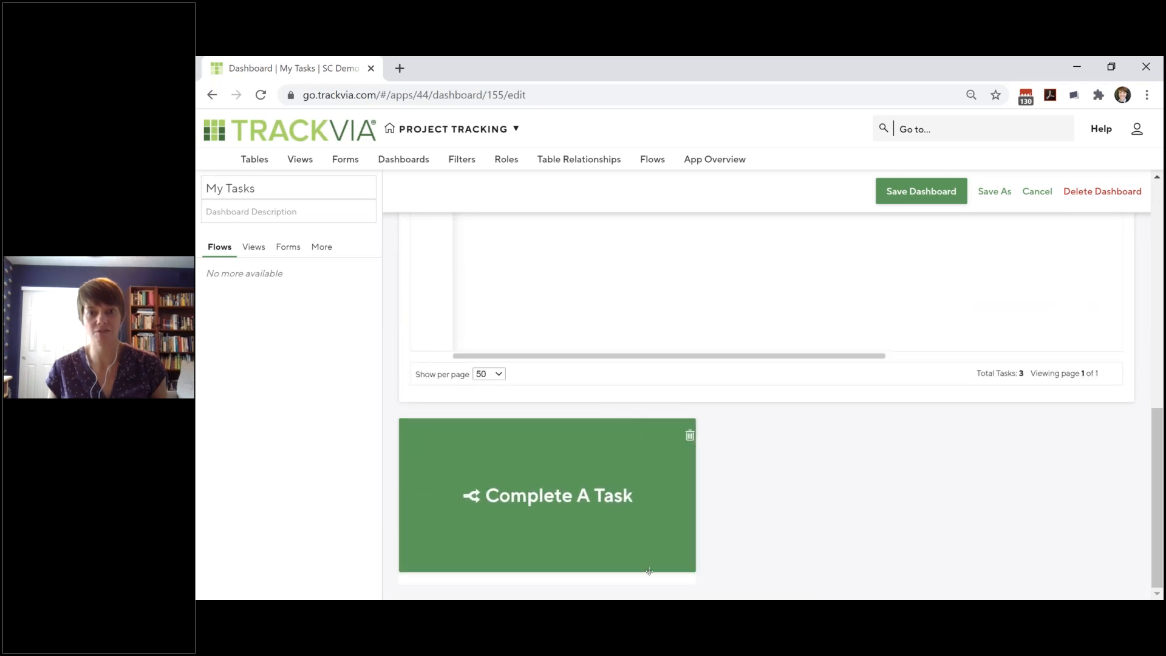
click(691, 438)
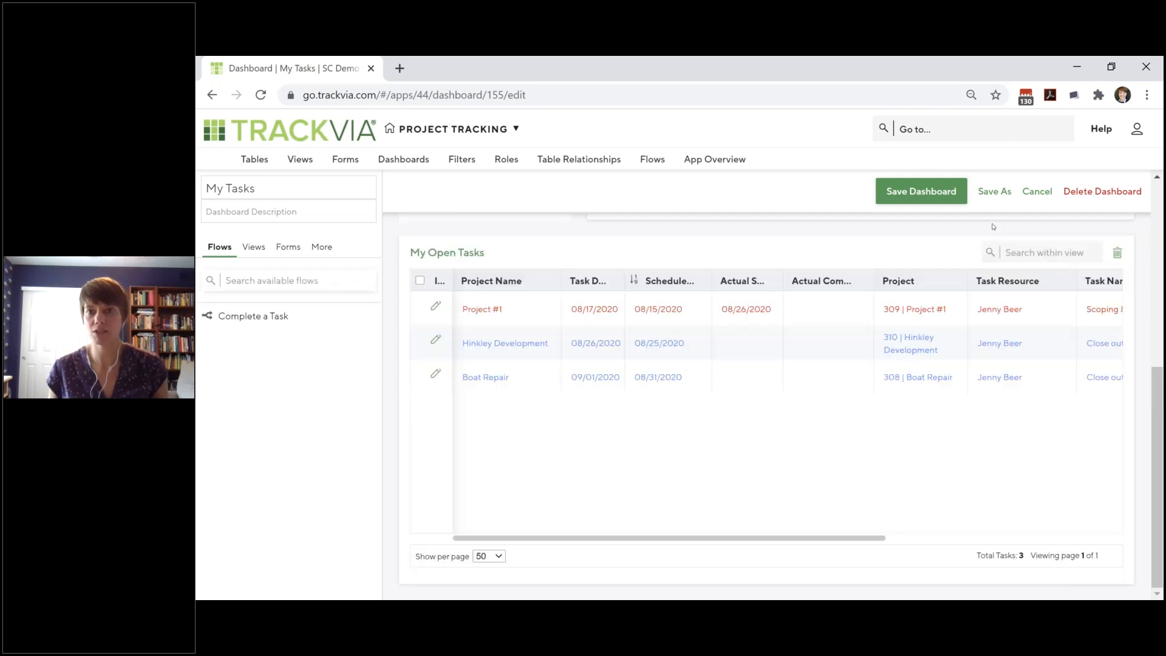
Step: Leave dashboard editing without saving and start the Complete An Open Task flow on the Scoping & SOW task of Project #1
click(1034, 194)
click(592, 297)
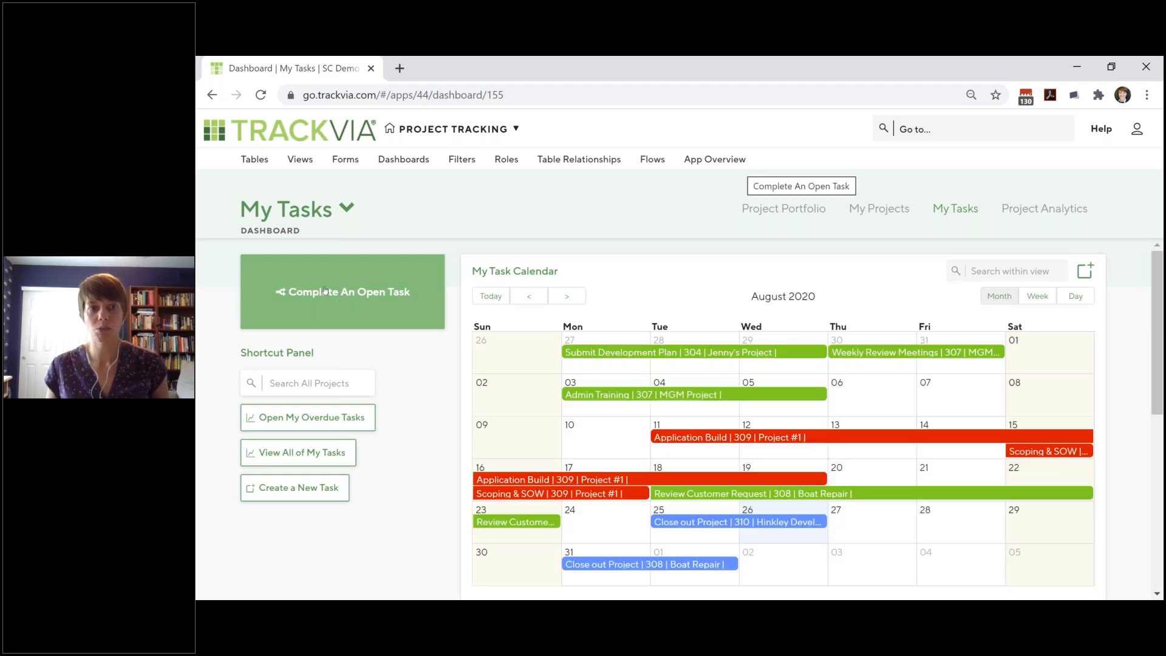
click(325, 291)
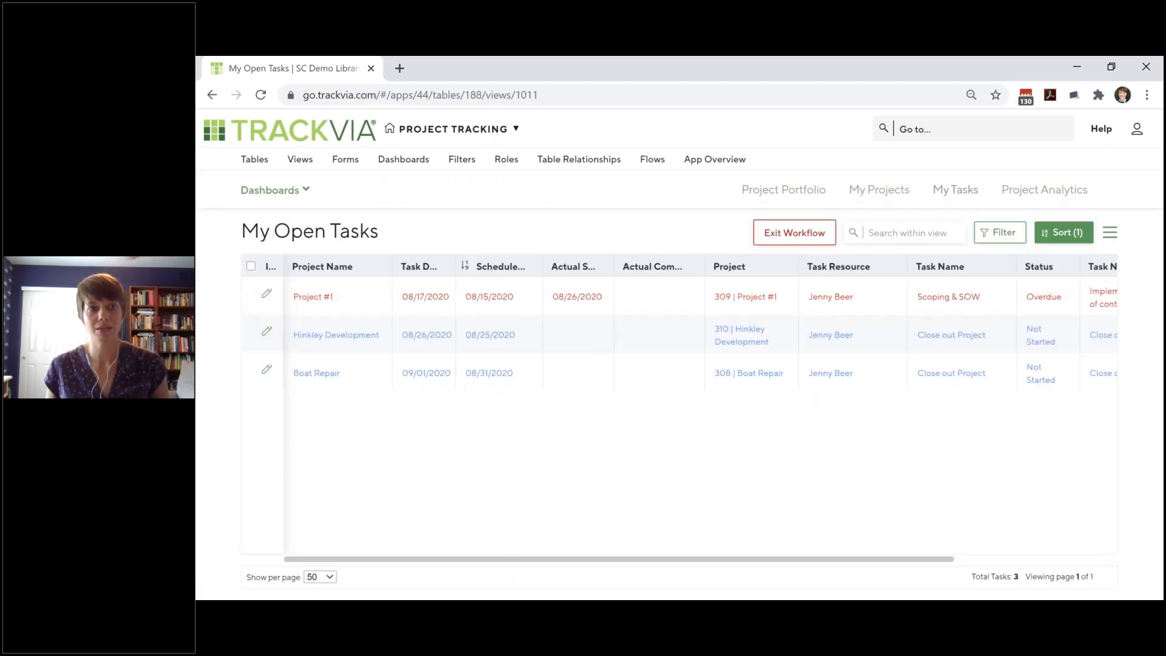
click(267, 294)
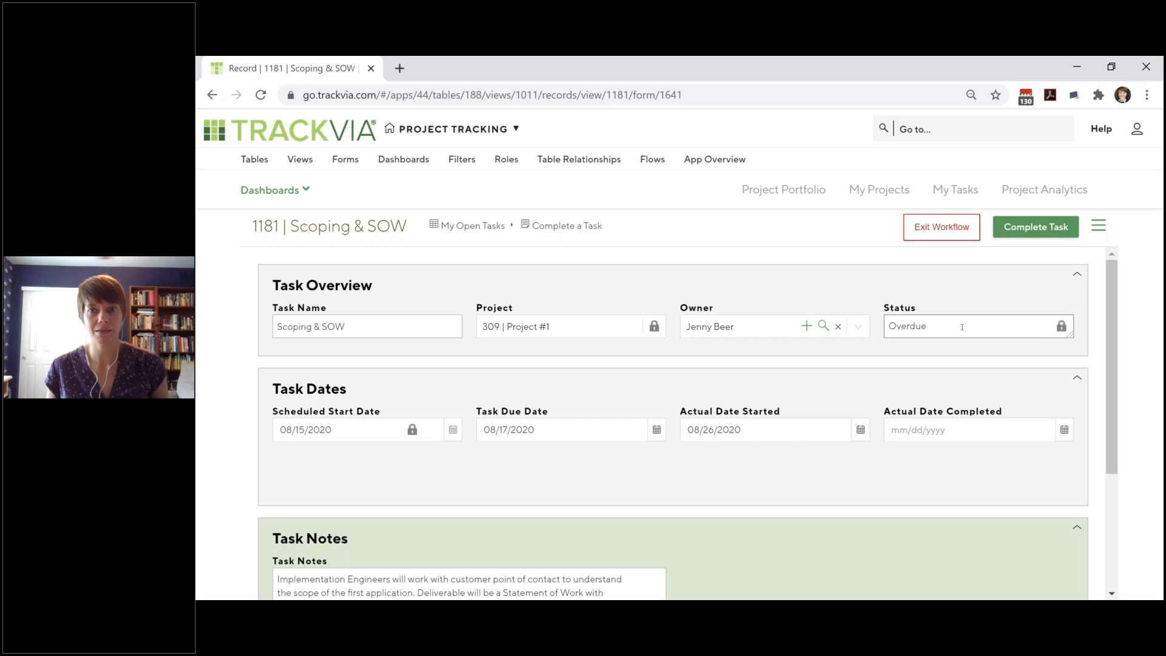
Step: Set the task's Actual Date Completed to 08/26/2020 and submit it with Complete Task
click(935, 430)
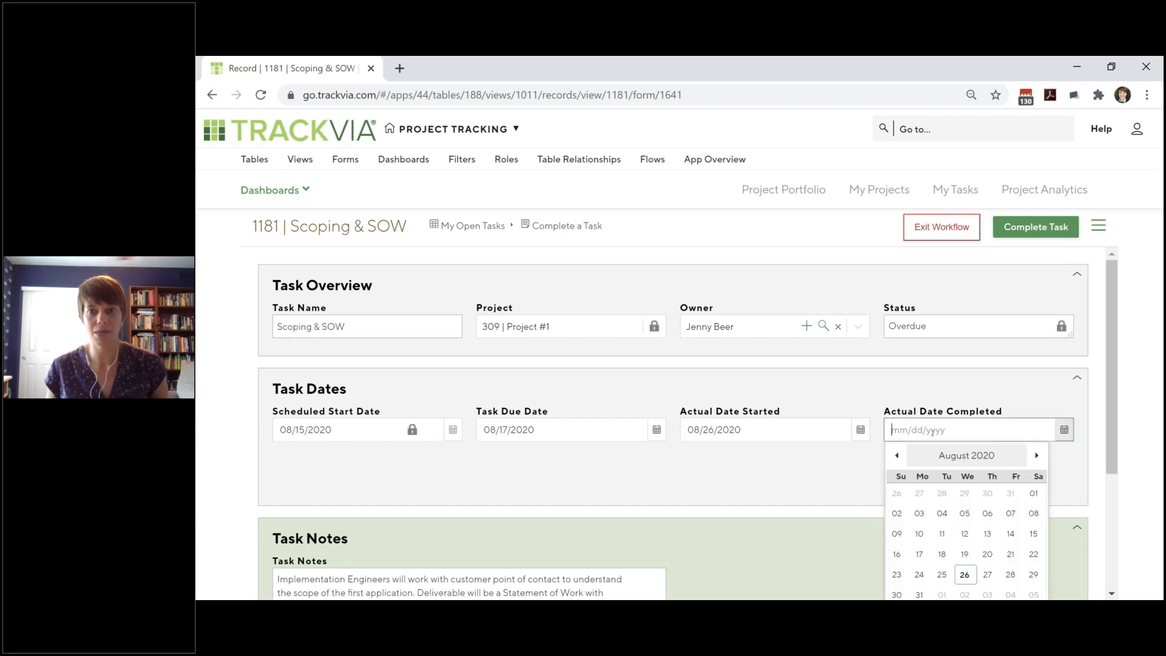
click(964, 575)
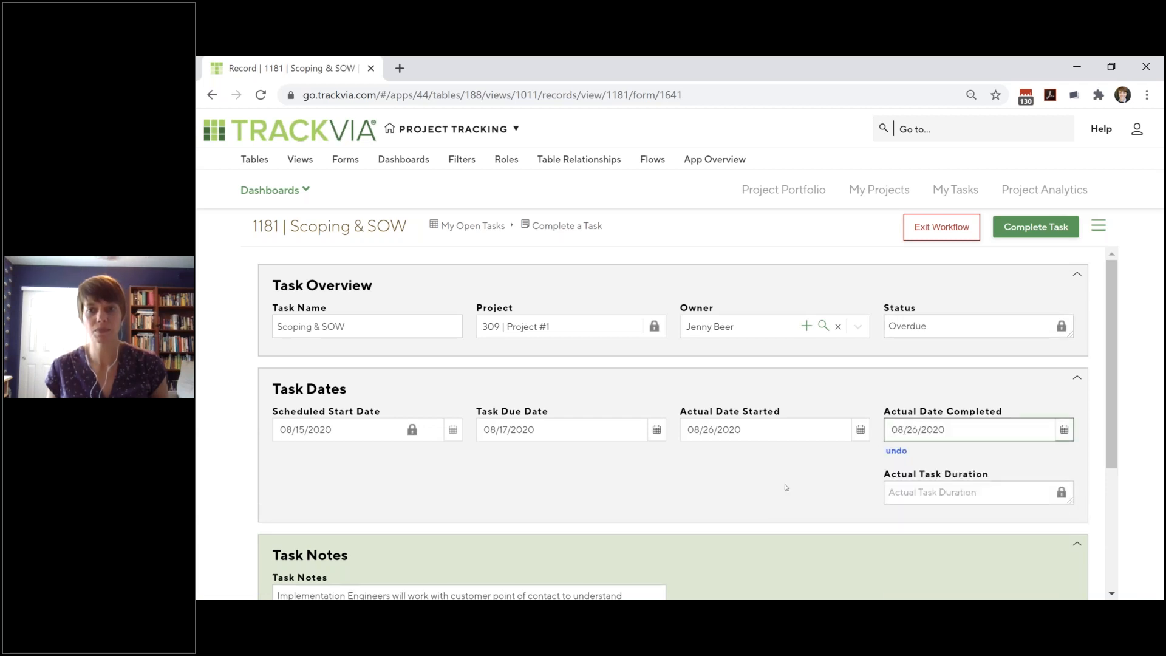
scroll(787, 486, down, 3)
scroll(789, 487, up, 3)
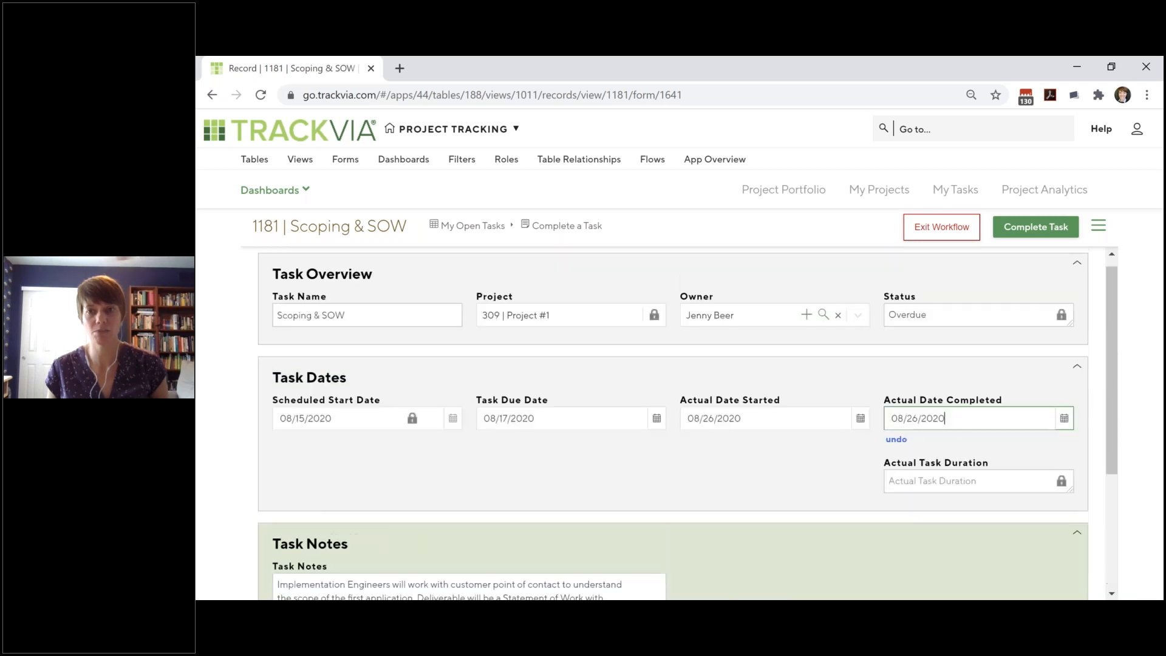
click(1052, 229)
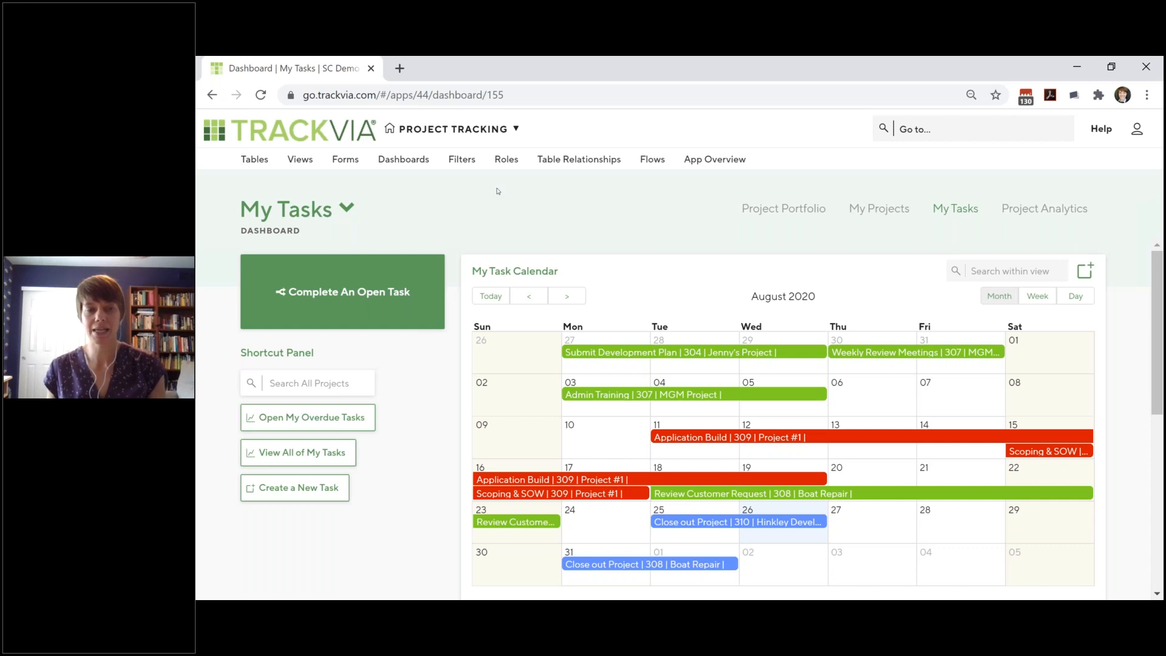
Step: Open the Project Tracking - Resource Role and review its assigned views, forms and permissions for the Tasks table
click(506, 160)
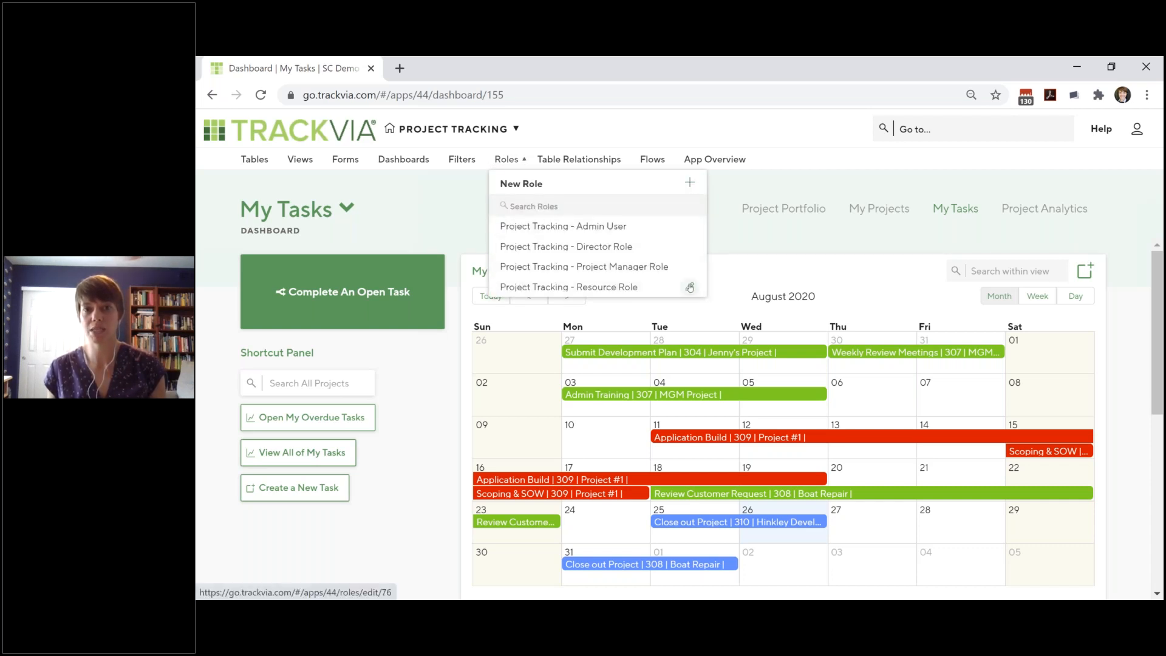
click(655, 284)
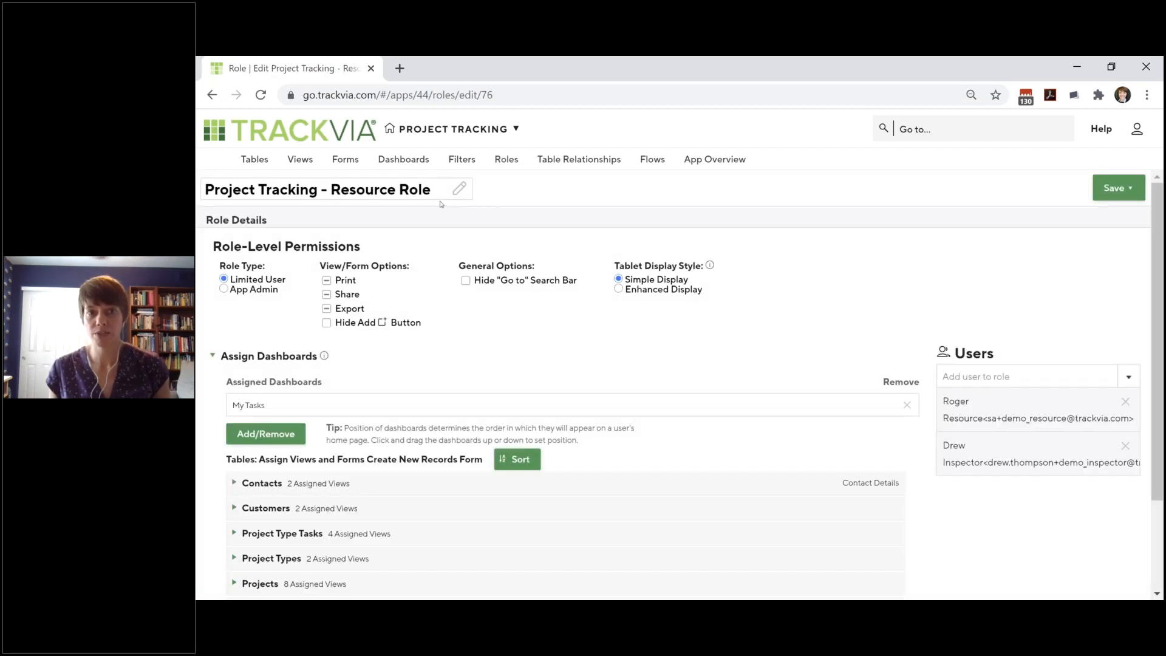
scroll(535, 341, down, 2)
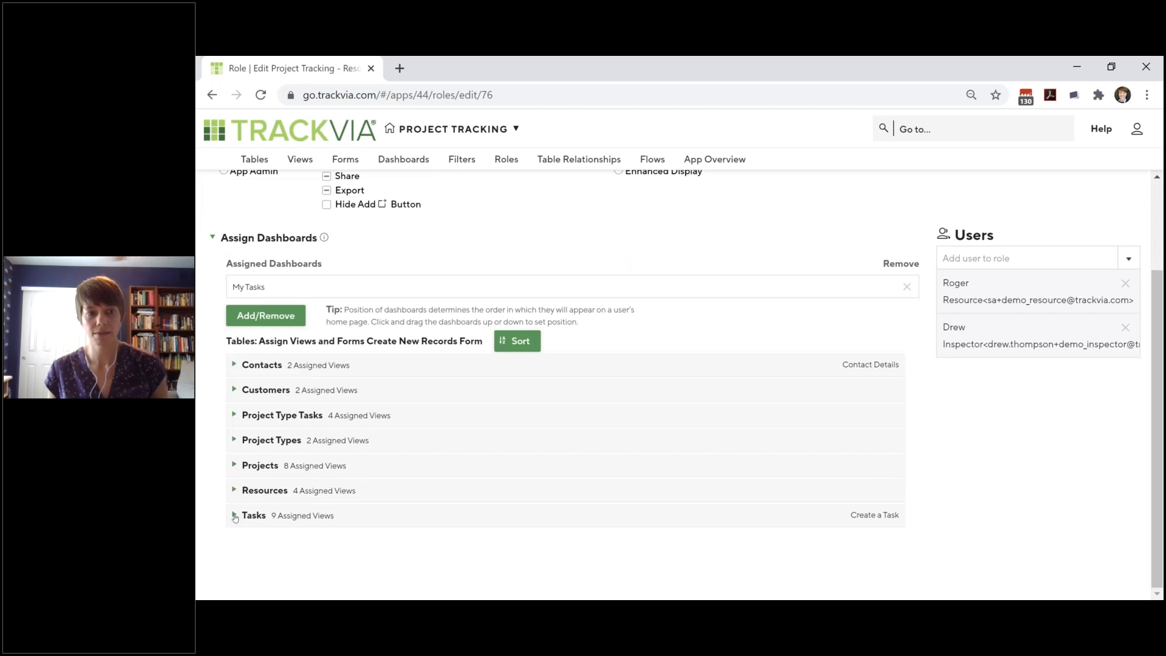
click(235, 517)
scroll(572, 417, down, 6)
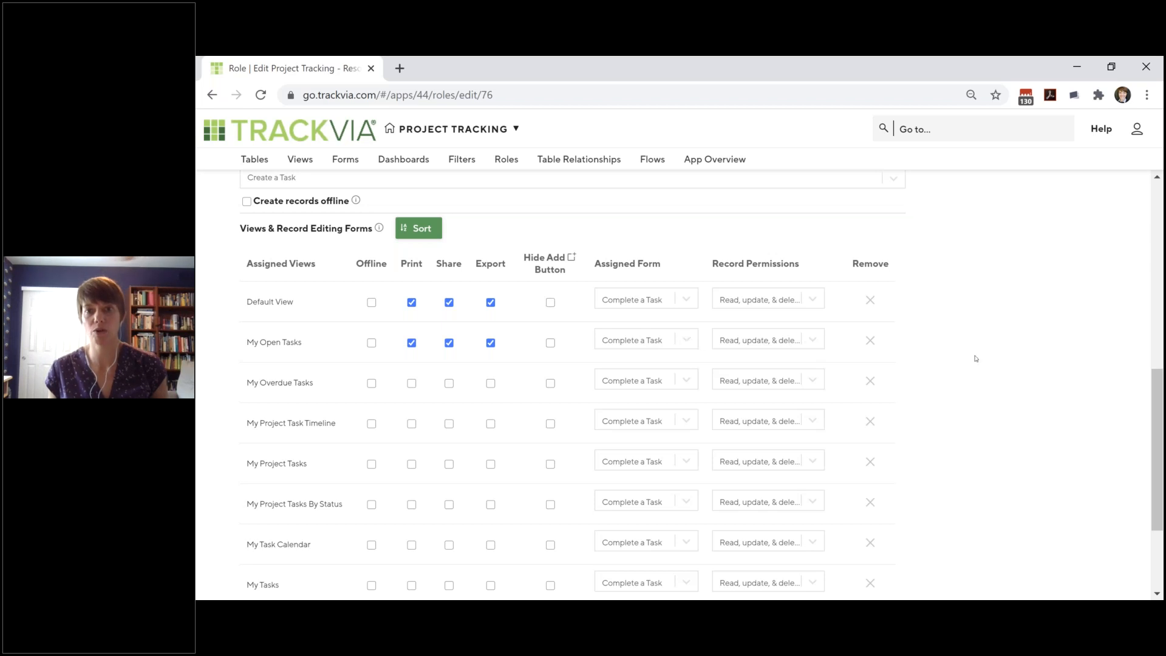
scroll(976, 358, up, 4)
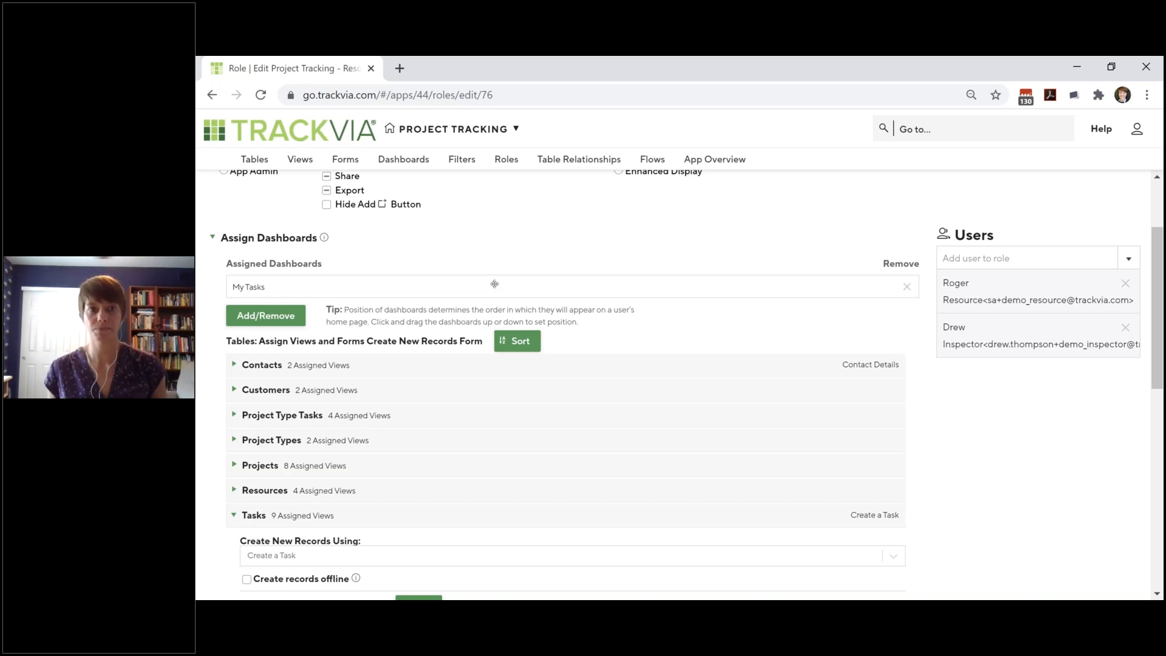
Step: Switch to the Asset Tracking & Maintenance application and open its Technician Dashboard
click(442, 133)
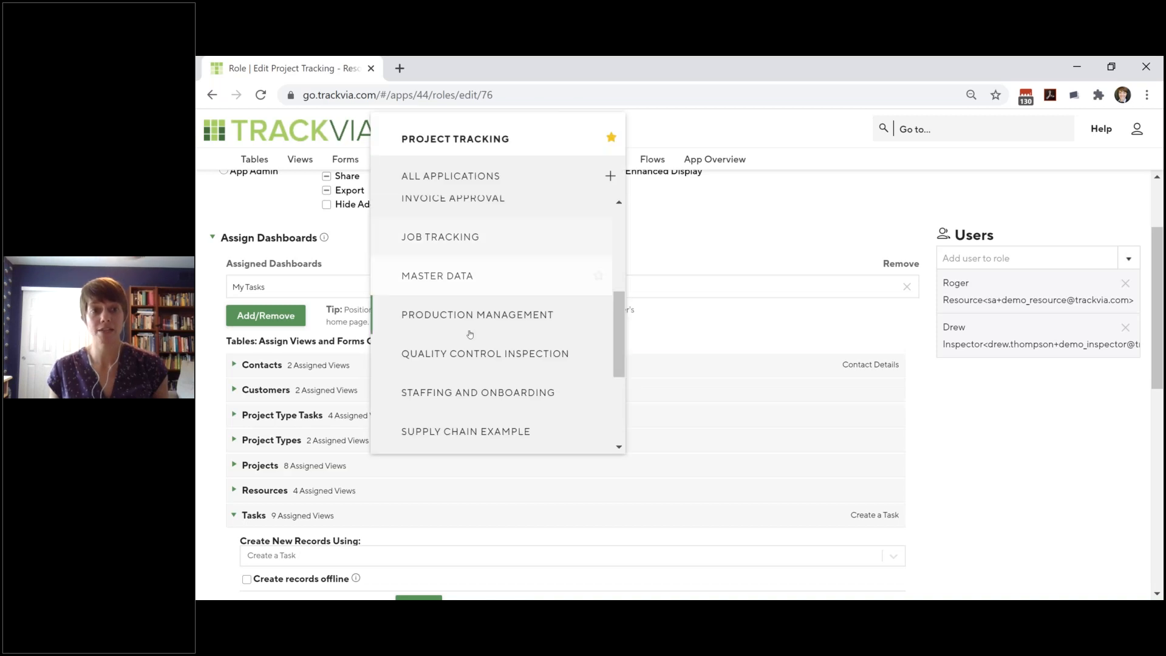
scroll(478, 392, up, 1)
scroll(482, 397, up, 4)
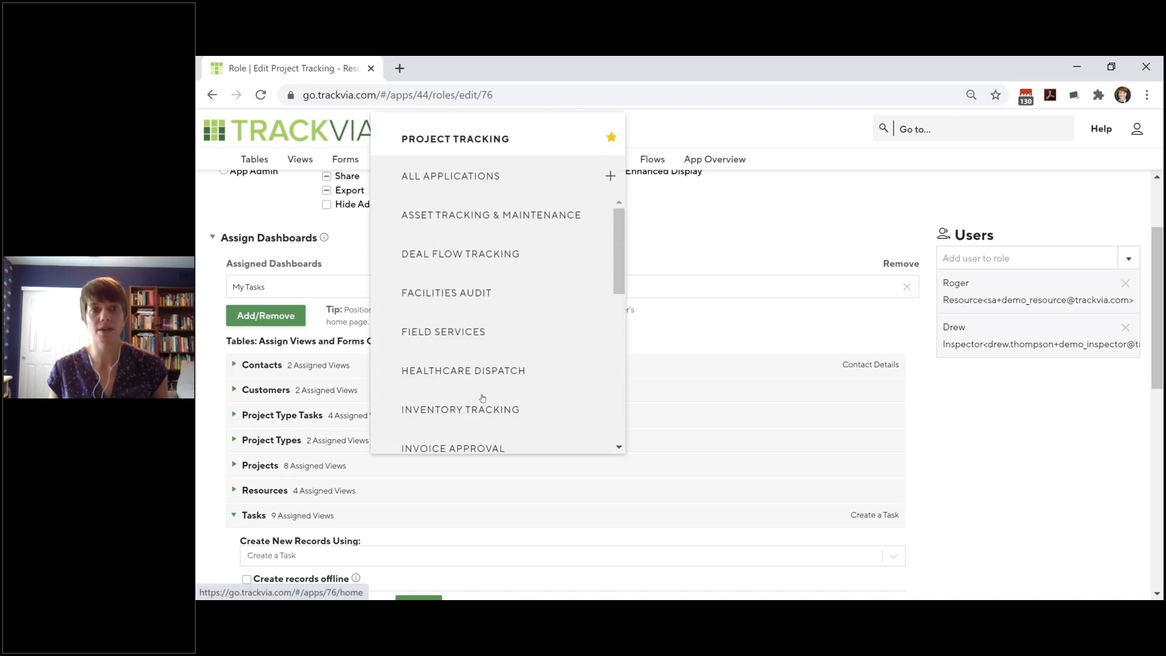
click(493, 218)
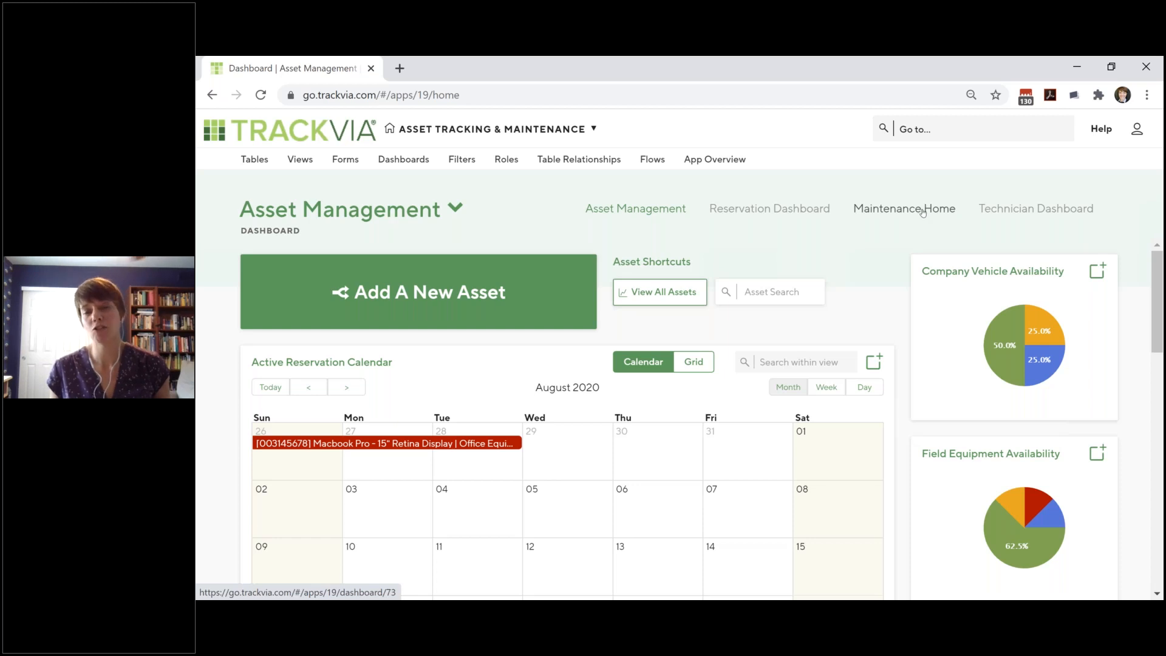
click(1059, 209)
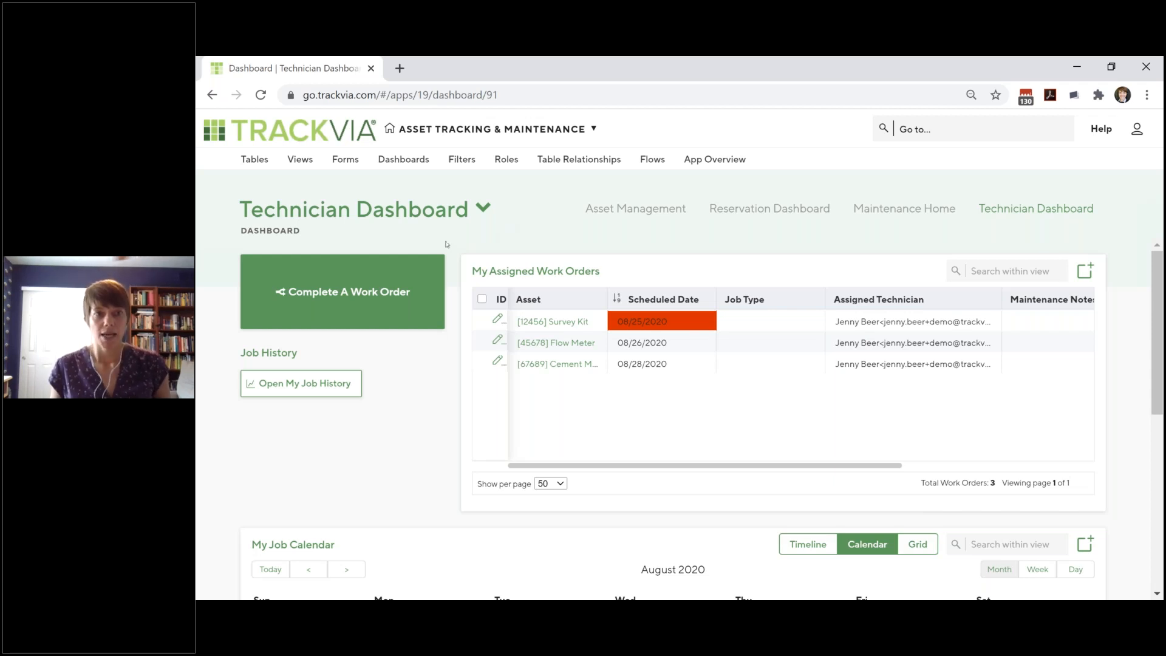
click(260, 272)
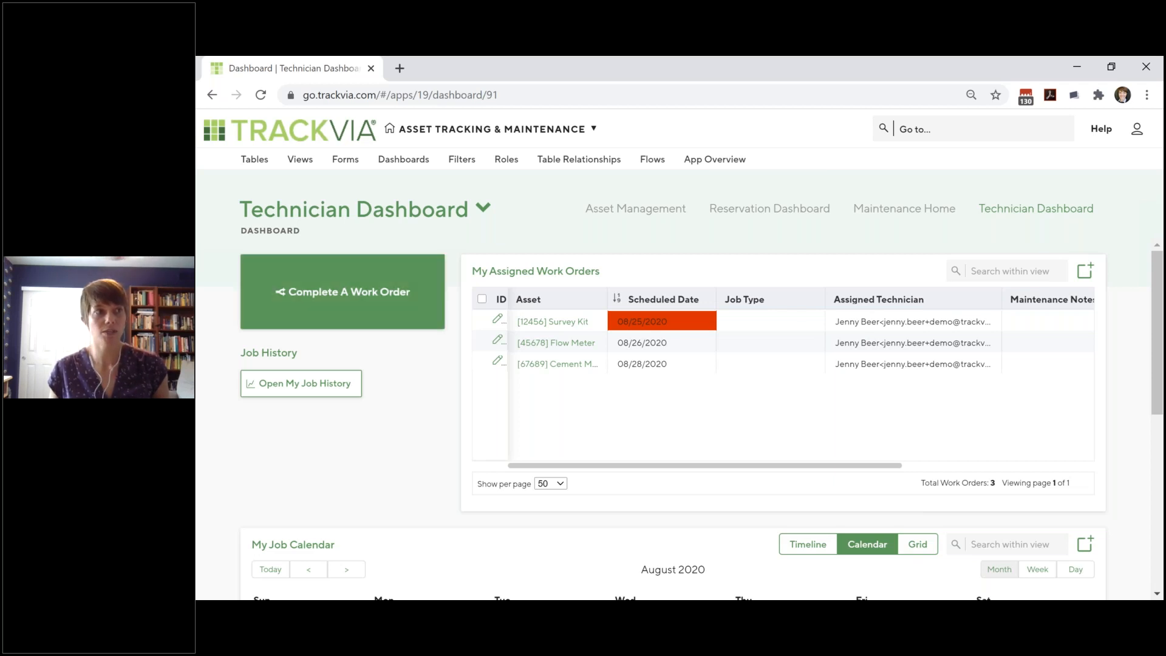
Step: Bring up the mobile device window and submit the Survey Kit work order checklist with job type Both and all four items passed
drag(197, 129, 829, 79)
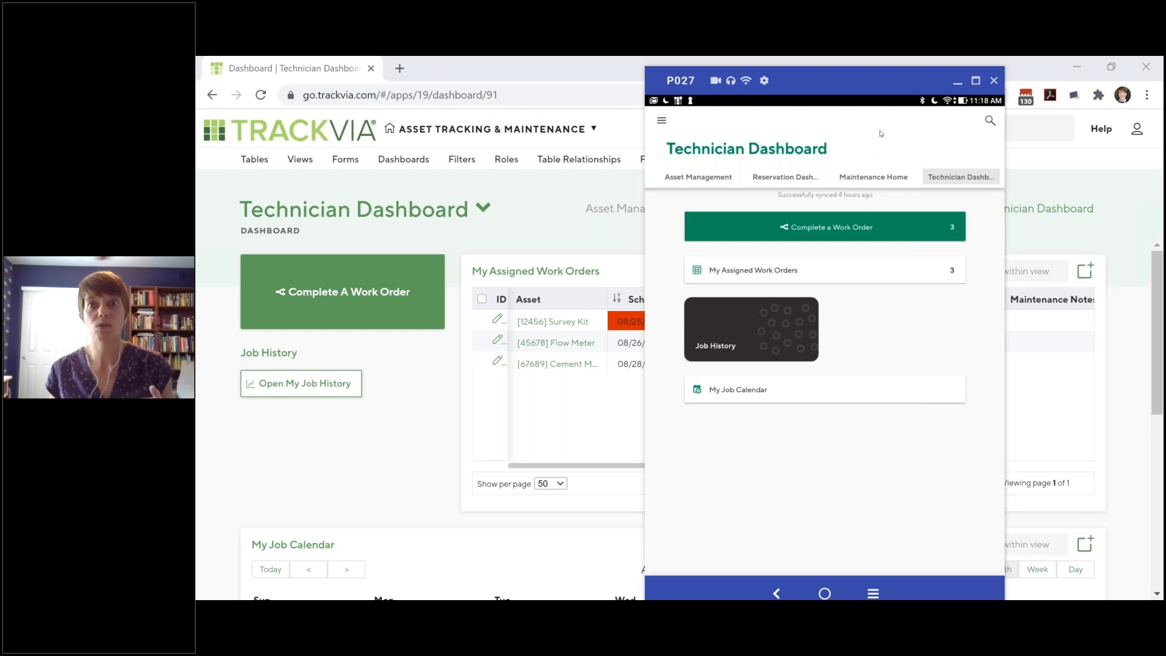
drag(873, 91, 875, 83)
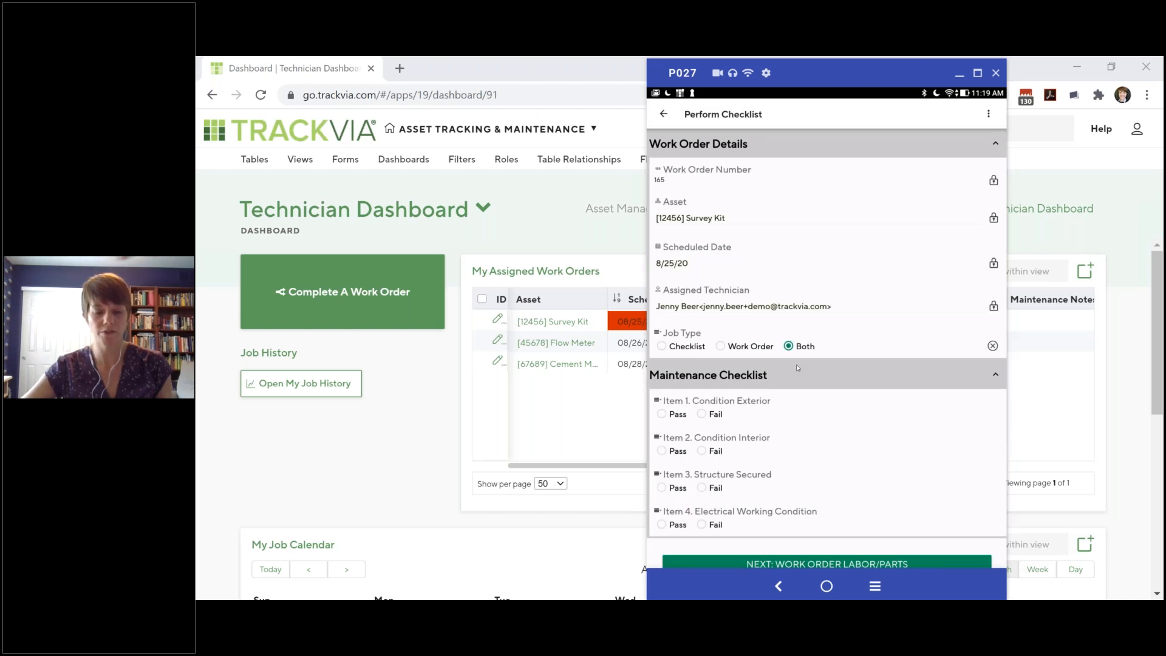
scroll(797, 367, down, 1)
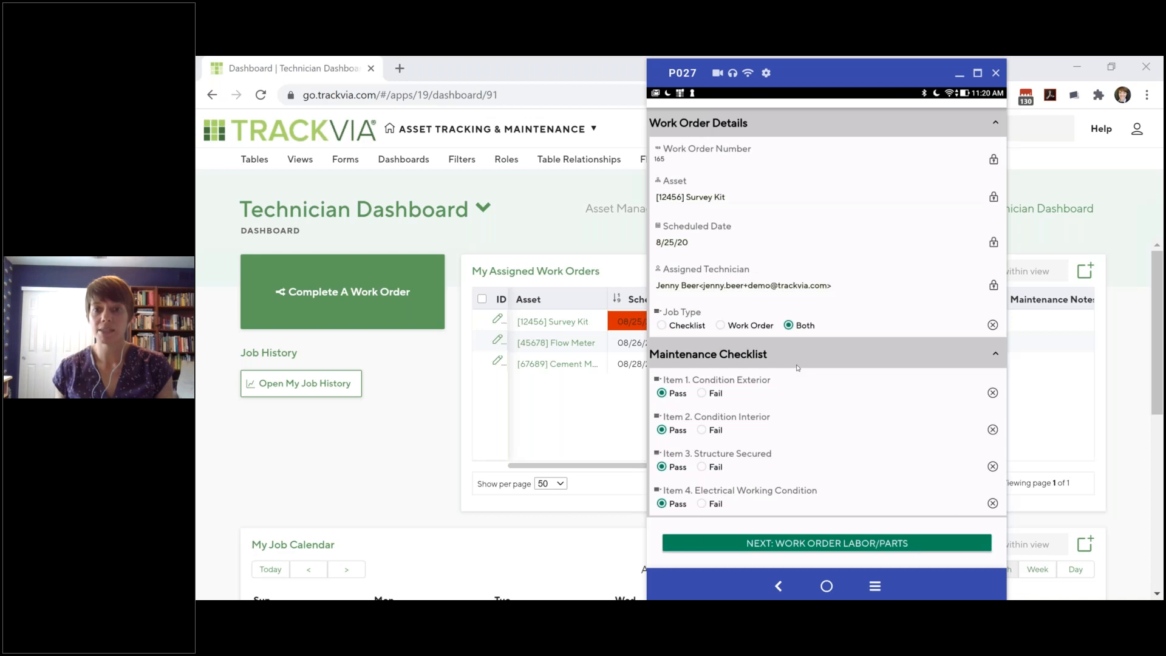
click(818, 544)
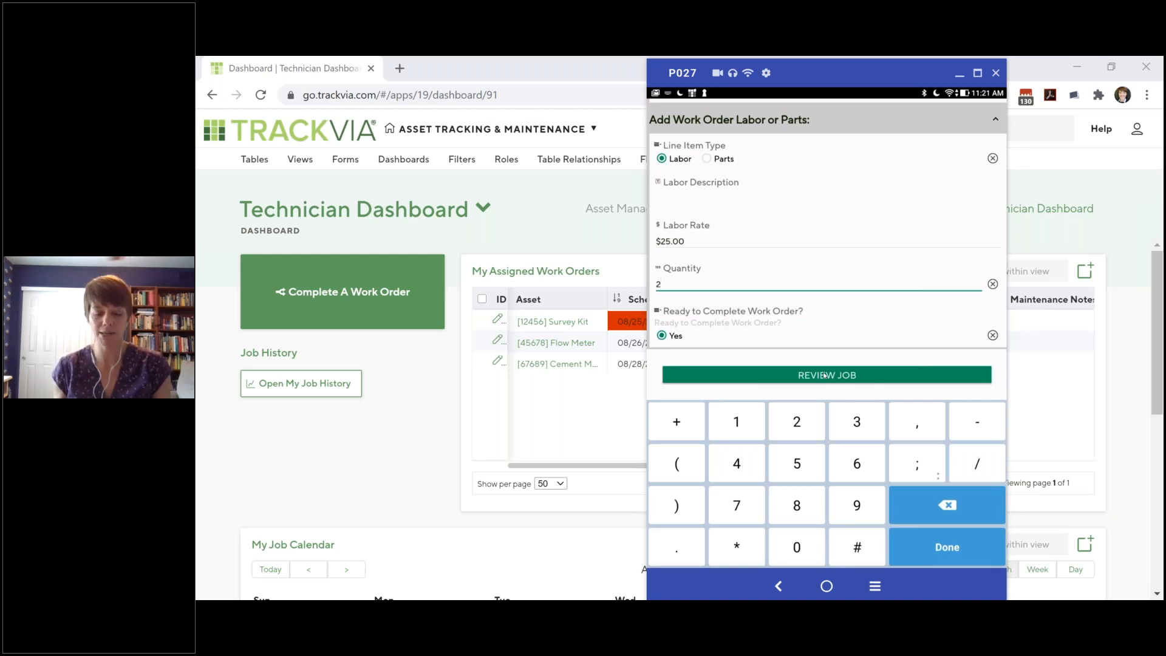
Step: Submit a labor line with quantity 2 marked ready to complete, and finish the work order's sign-off on the mobile device
click(825, 375)
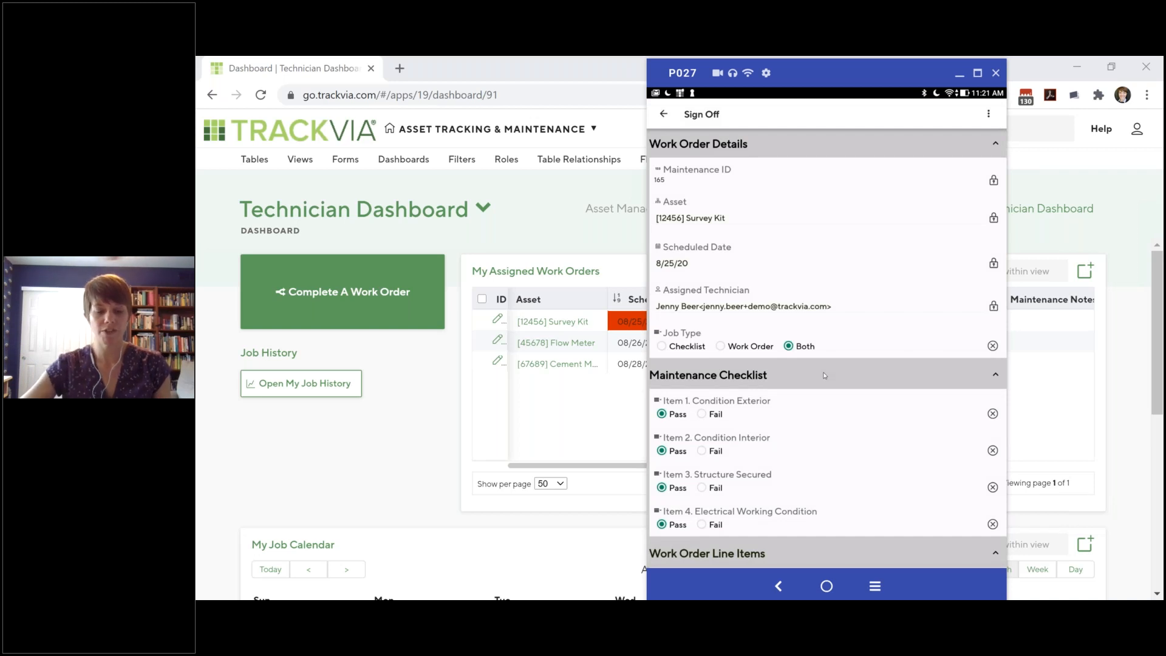
scroll(824, 375, down, 5)
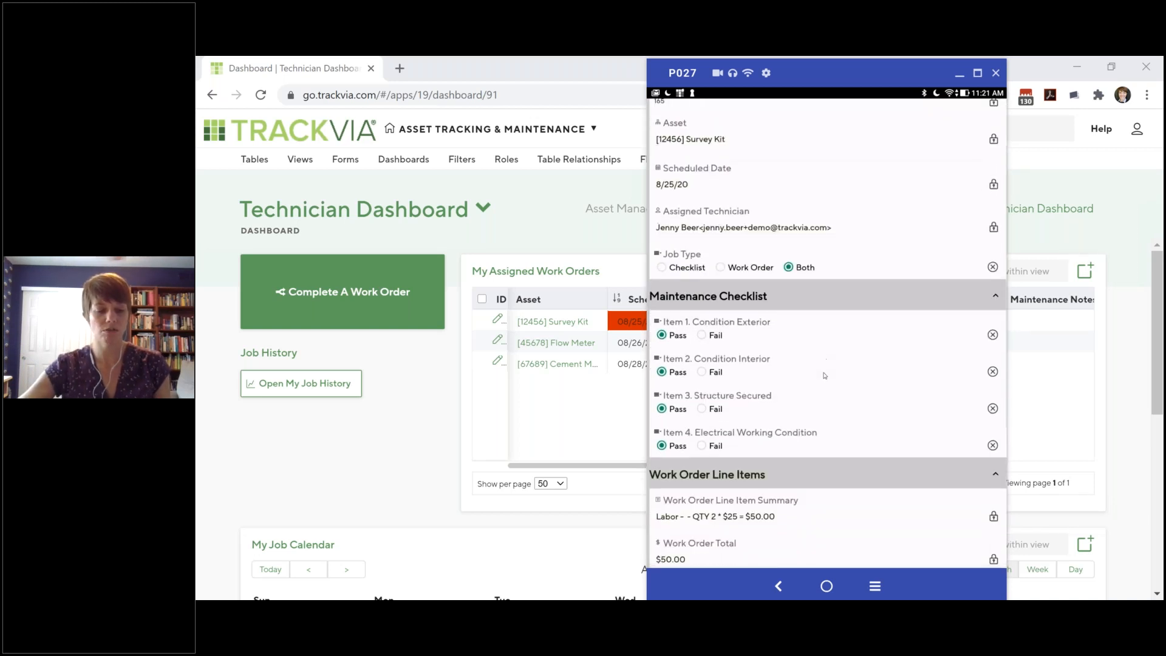
scroll(824, 375, down, 1)
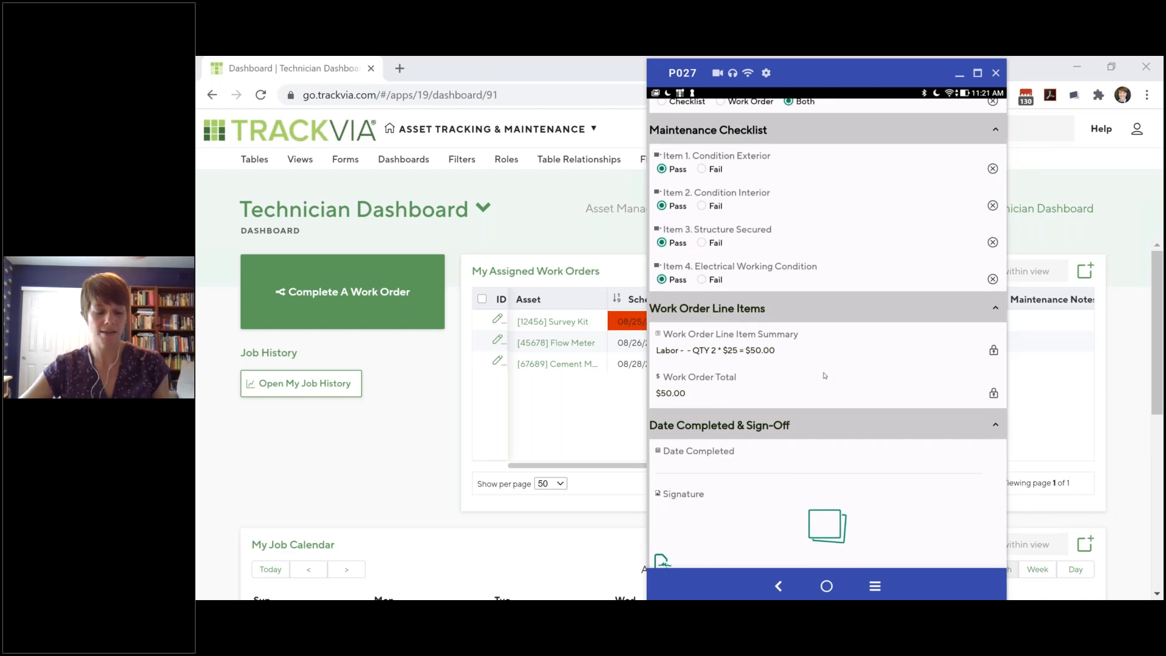
scroll(824, 376, down, 2)
click(824, 375)
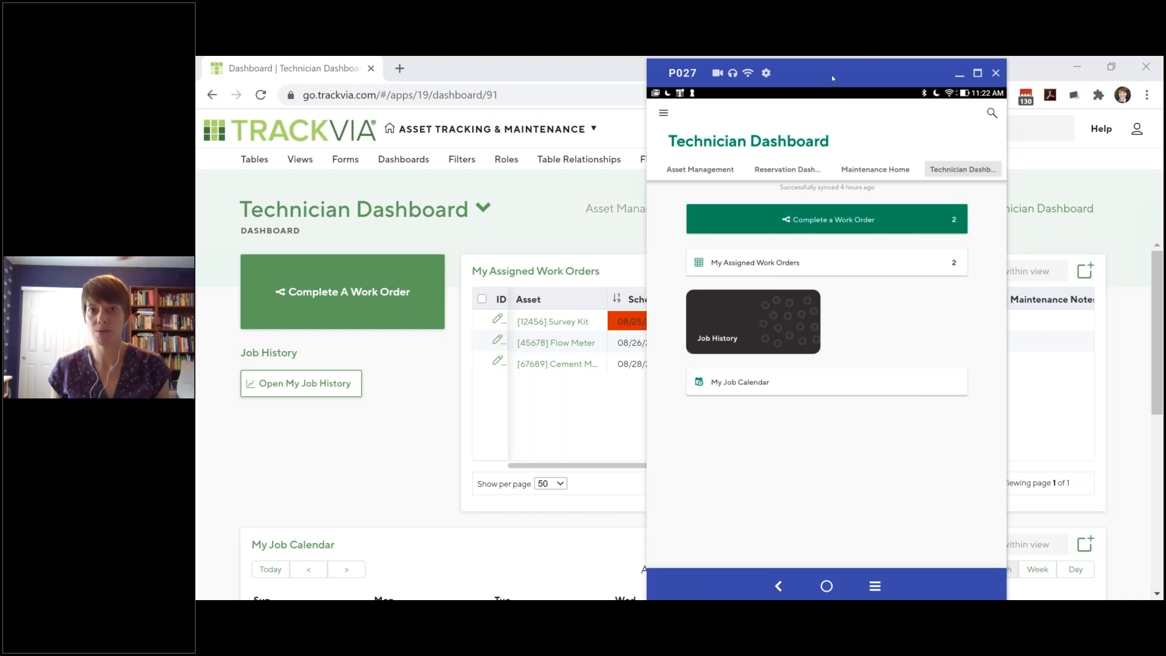
drag(834, 80, 18, 140)
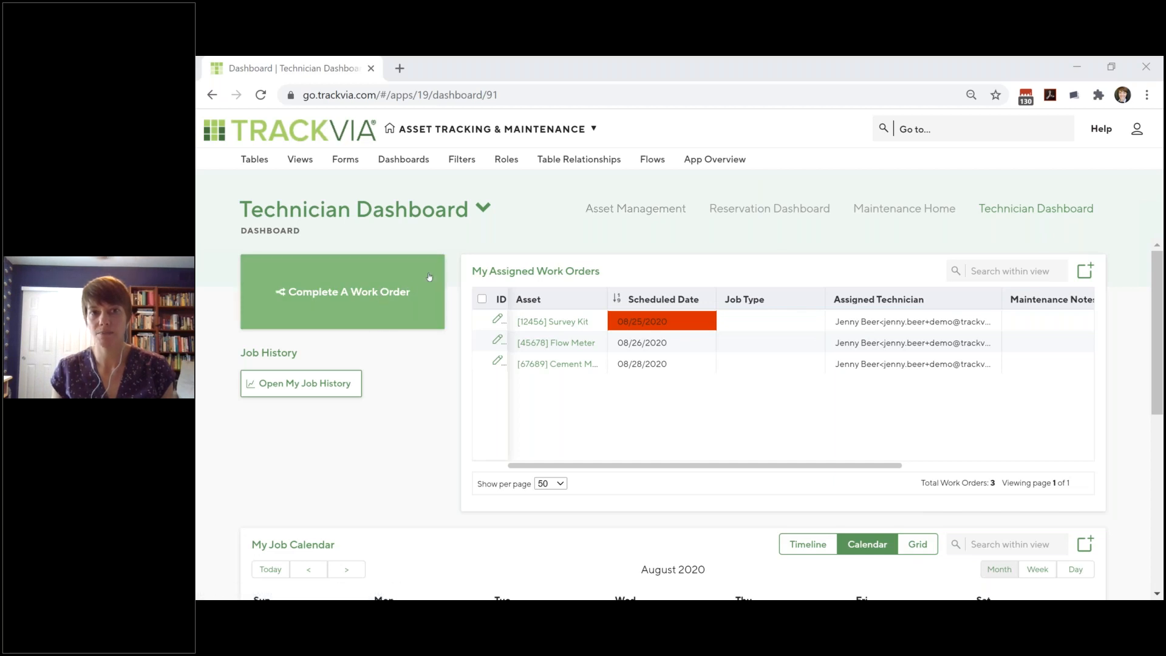
Step: Open the Complete a Work Order - New flow for editing and hide its settings to expose the whole diagram
click(652, 159)
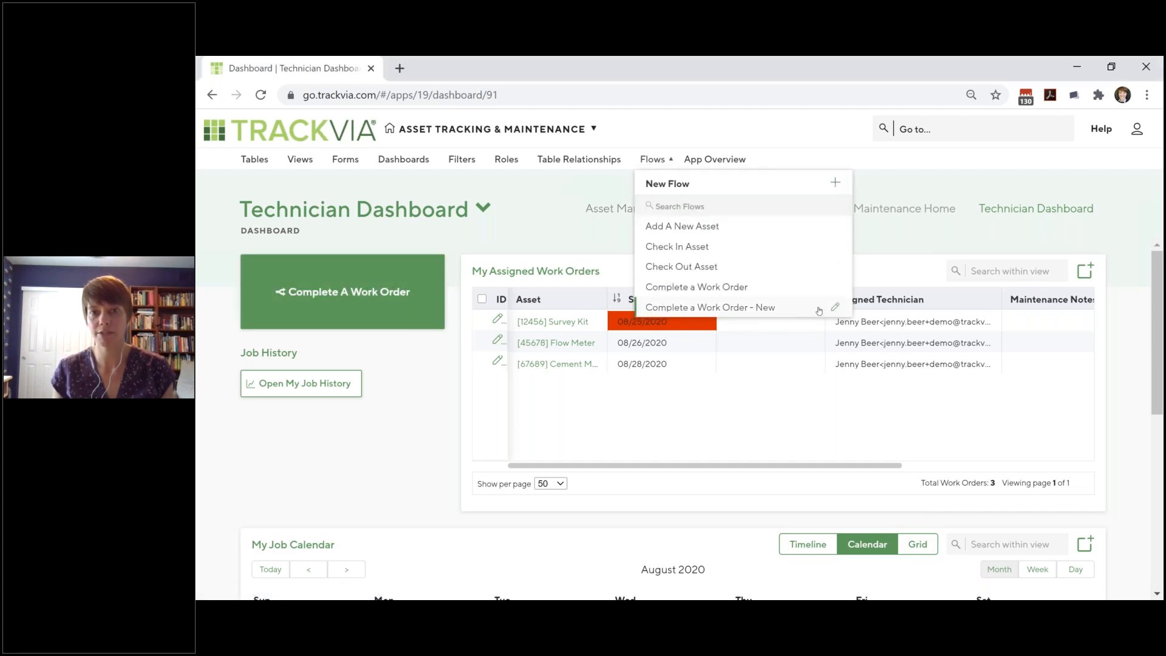
click(835, 308)
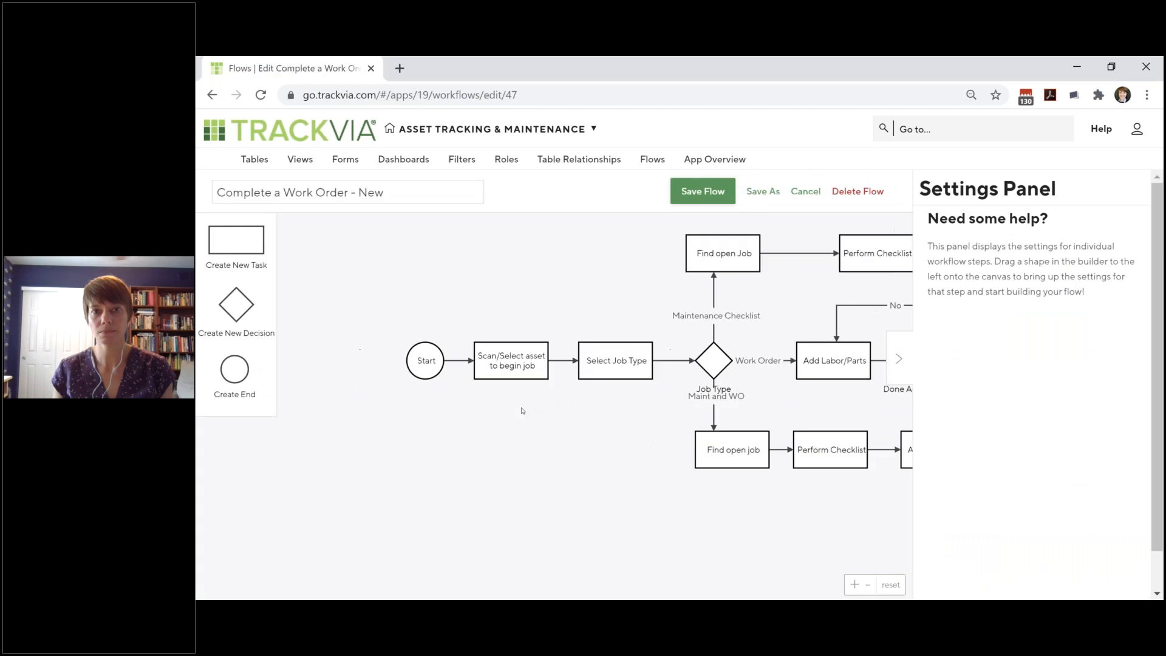
click(899, 359)
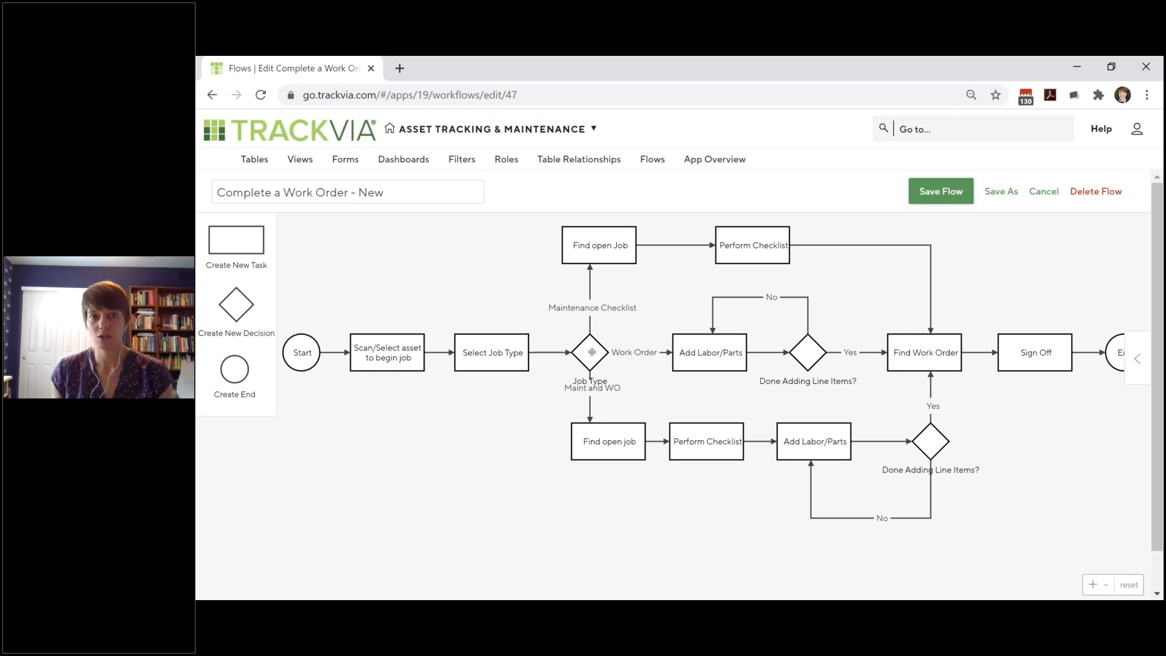
Step: Examine the Job Type decision's Work Order and Maint and WO result settings, including the condition behind Maint and WO
click(592, 352)
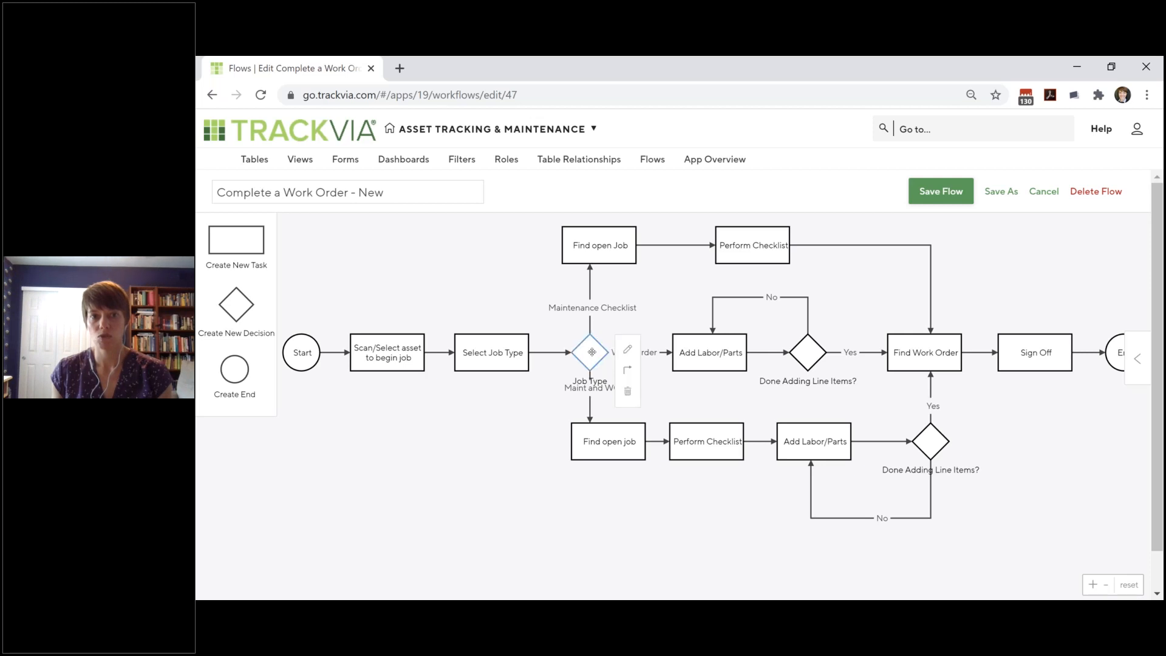
click(628, 353)
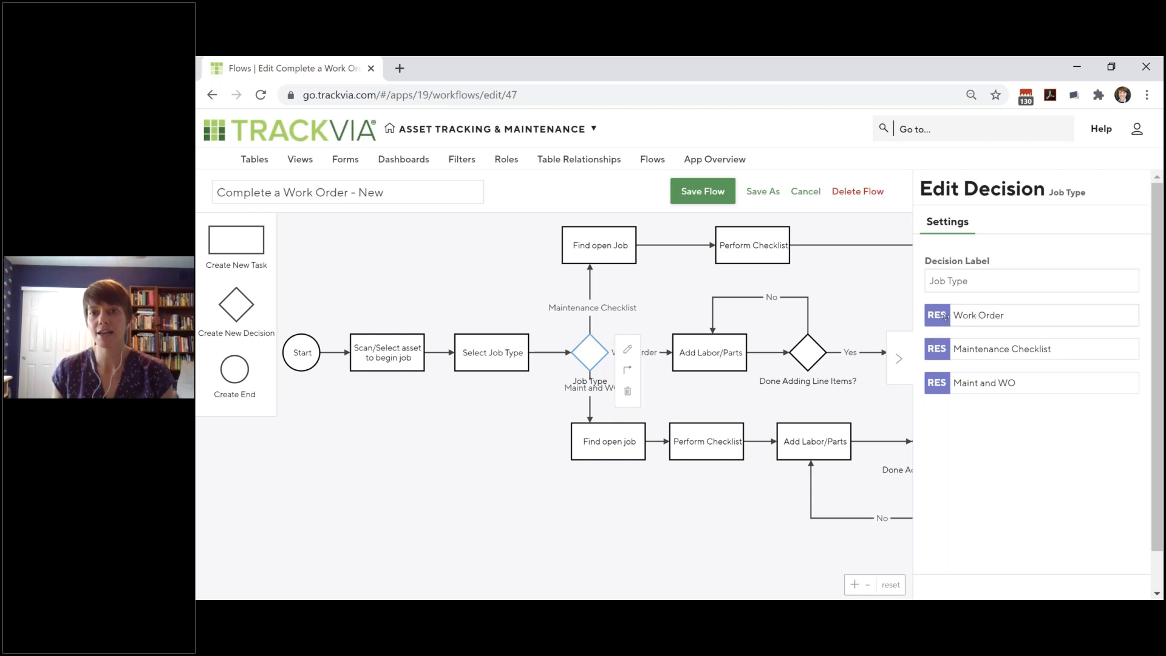
click(967, 317)
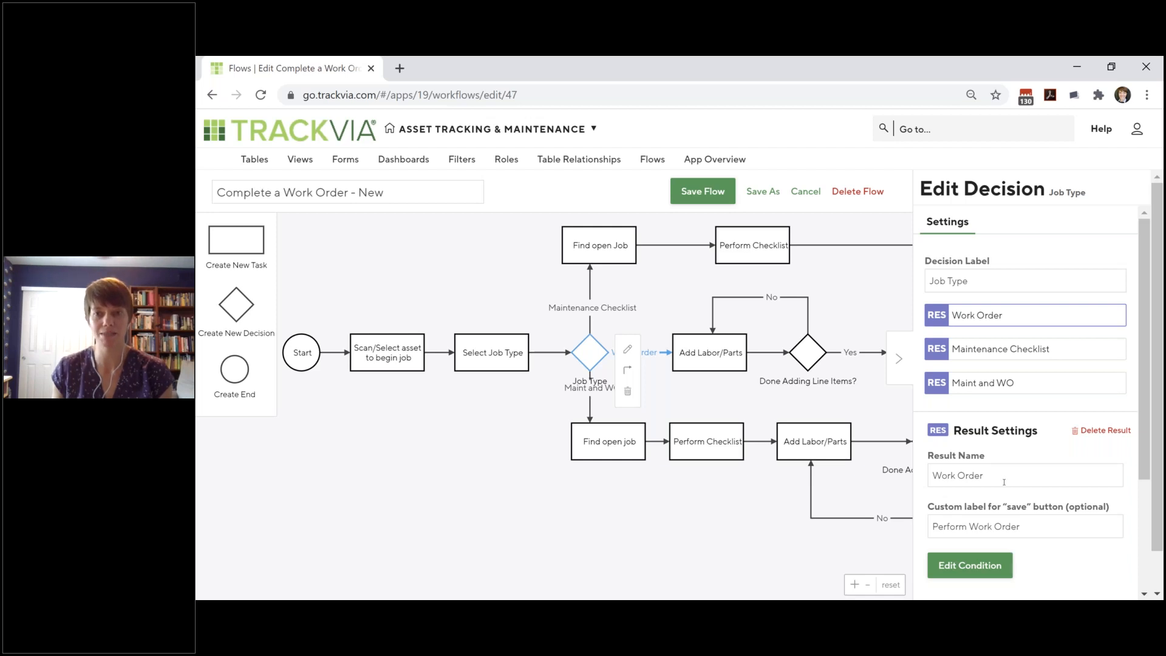
scroll(1004, 482, down, 2)
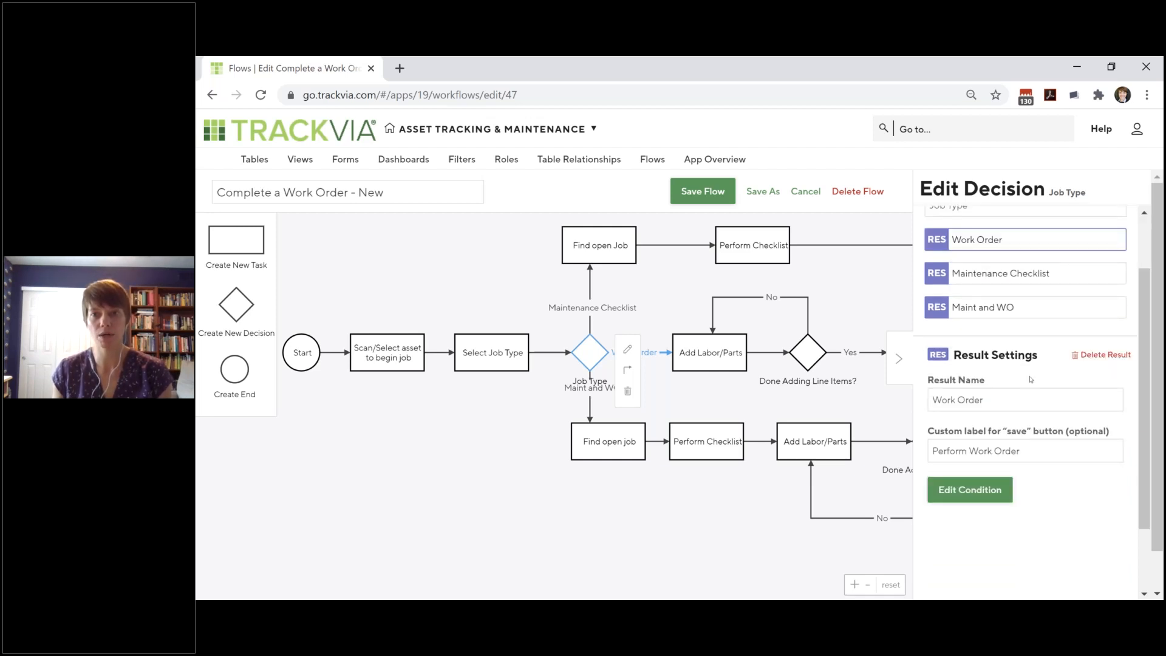
click(981, 311)
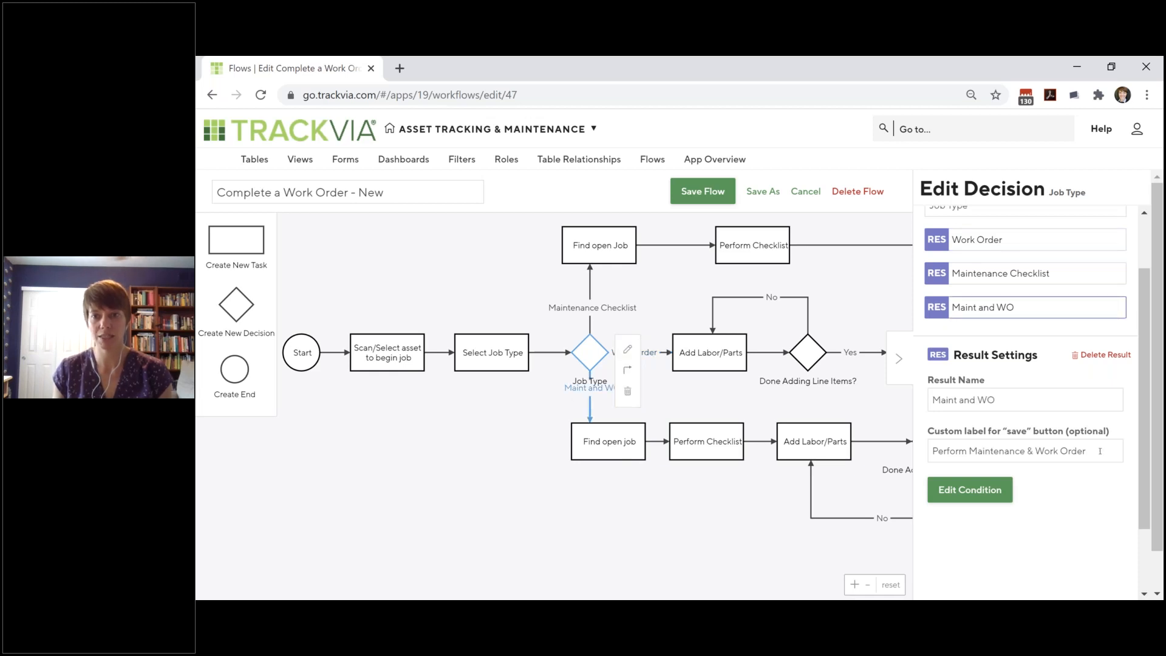
click(963, 495)
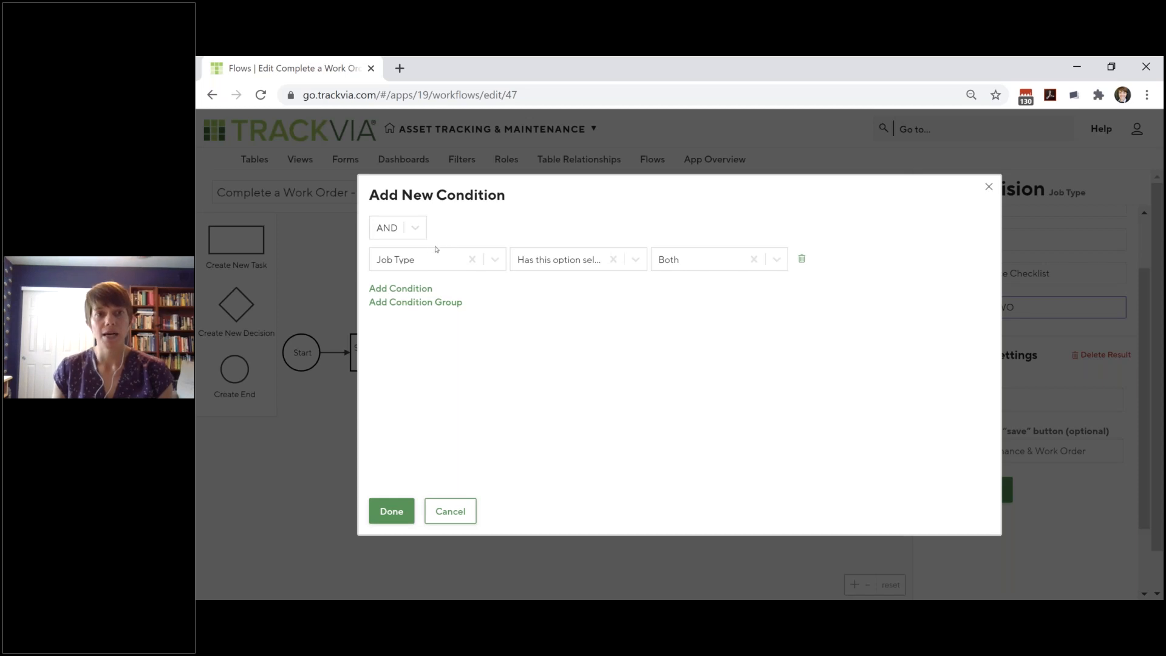
Step: Review the fields available for the Maint and WO result's condition, and close the condition unchanged
click(495, 261)
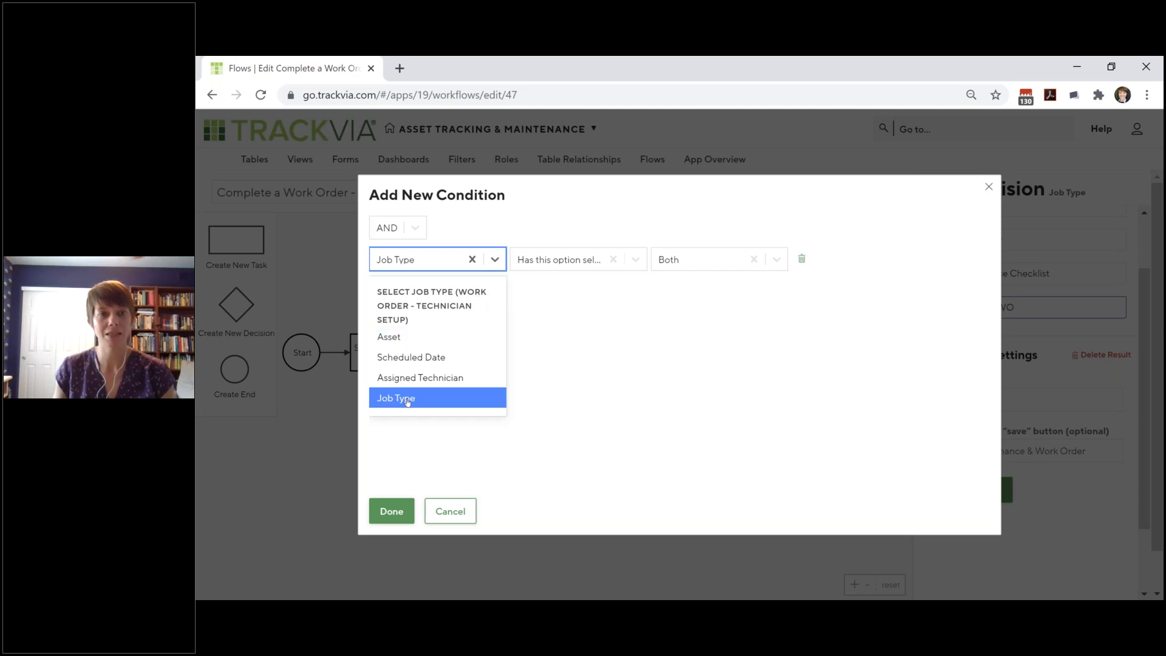
click(581, 214)
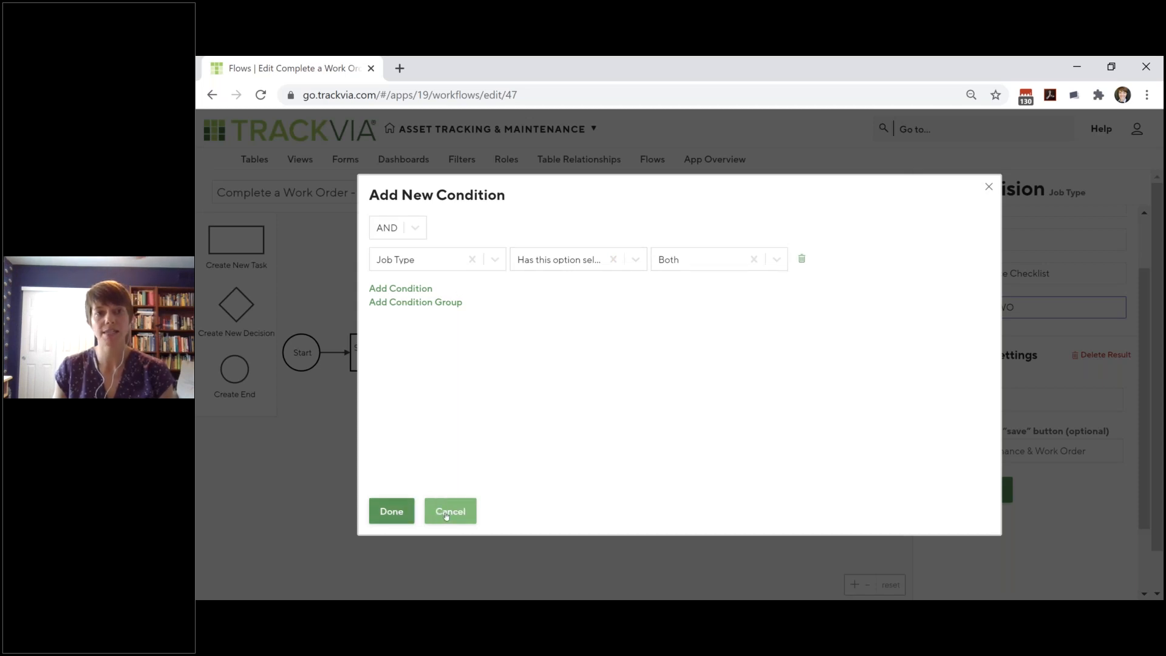
click(391, 511)
Step: Examine the lower-branch Find open job task's settings, including the choices for the value used to find the record
drag(713, 512, 579, 506)
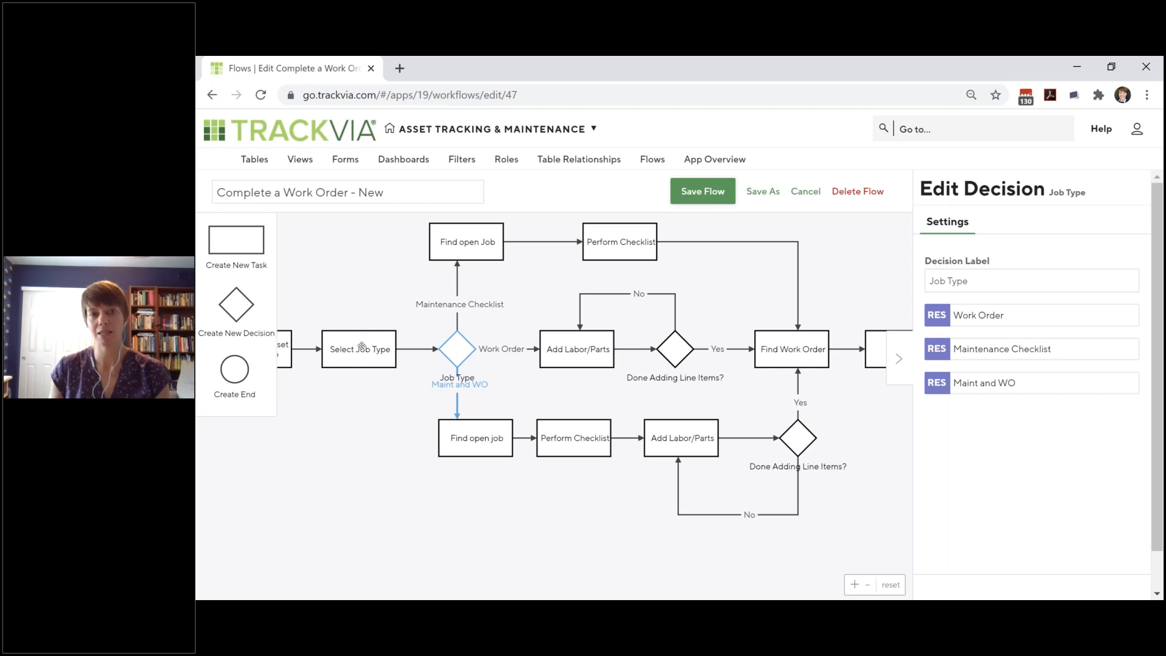
click(476, 438)
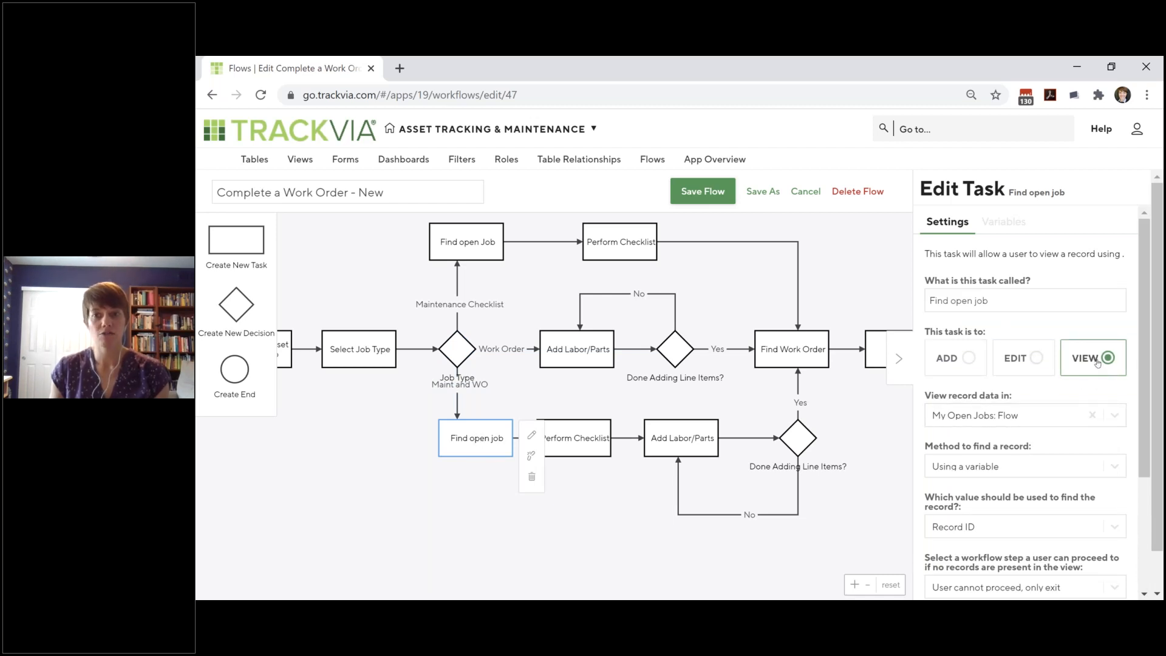
scroll(1044, 328, down, 3)
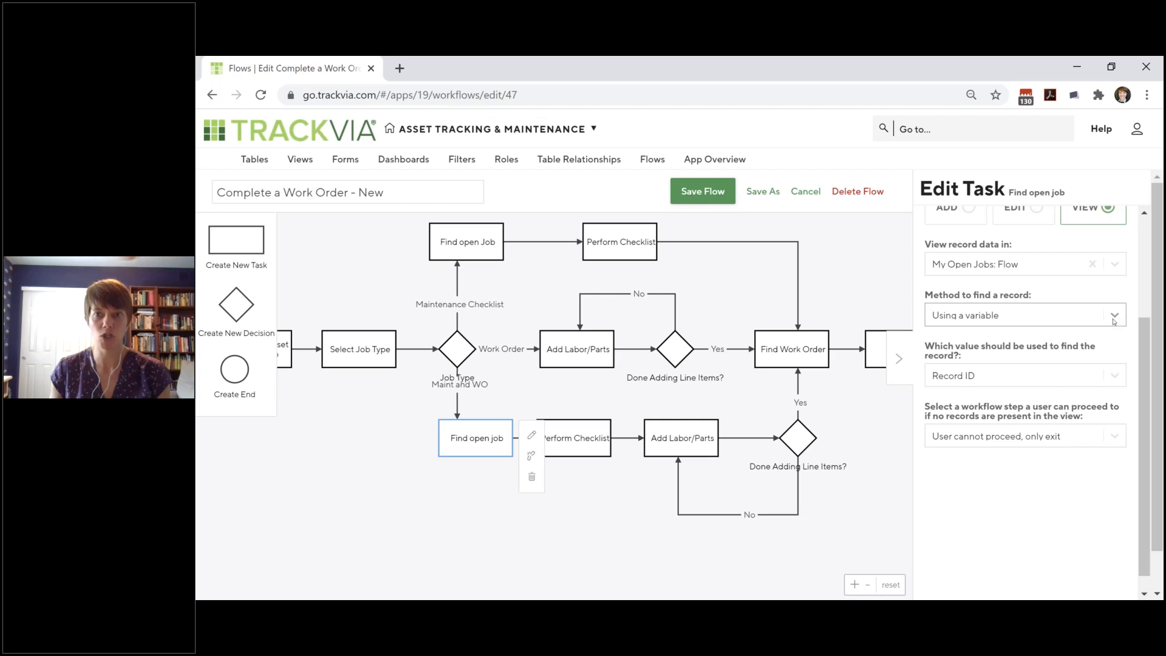
click(1115, 377)
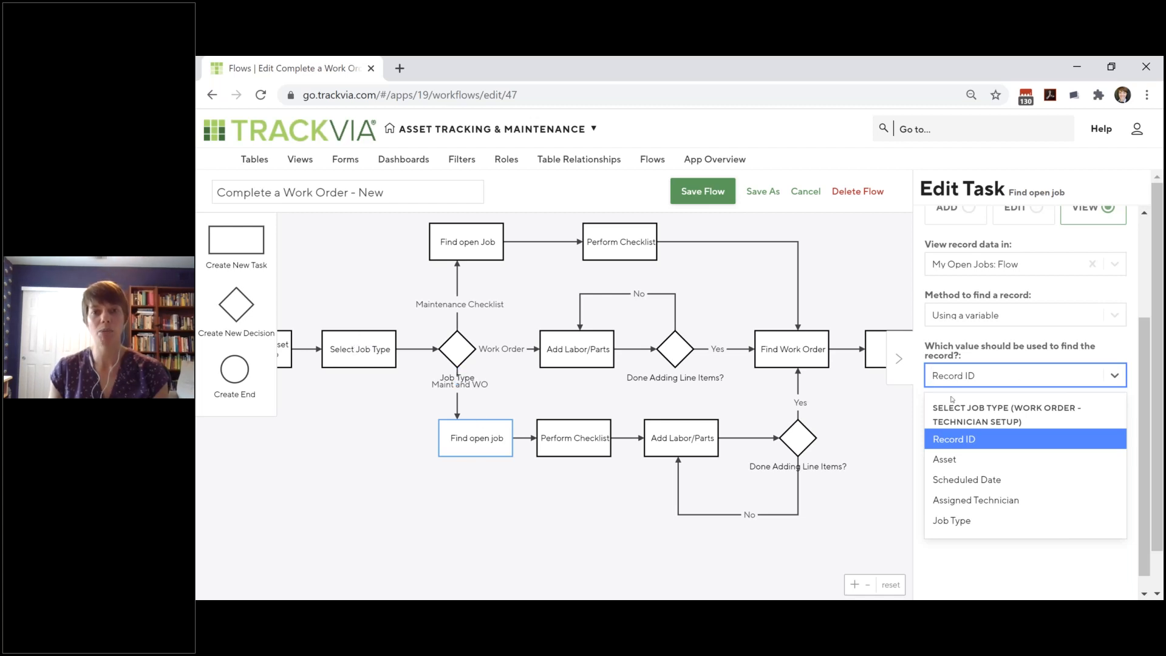
click(1115, 378)
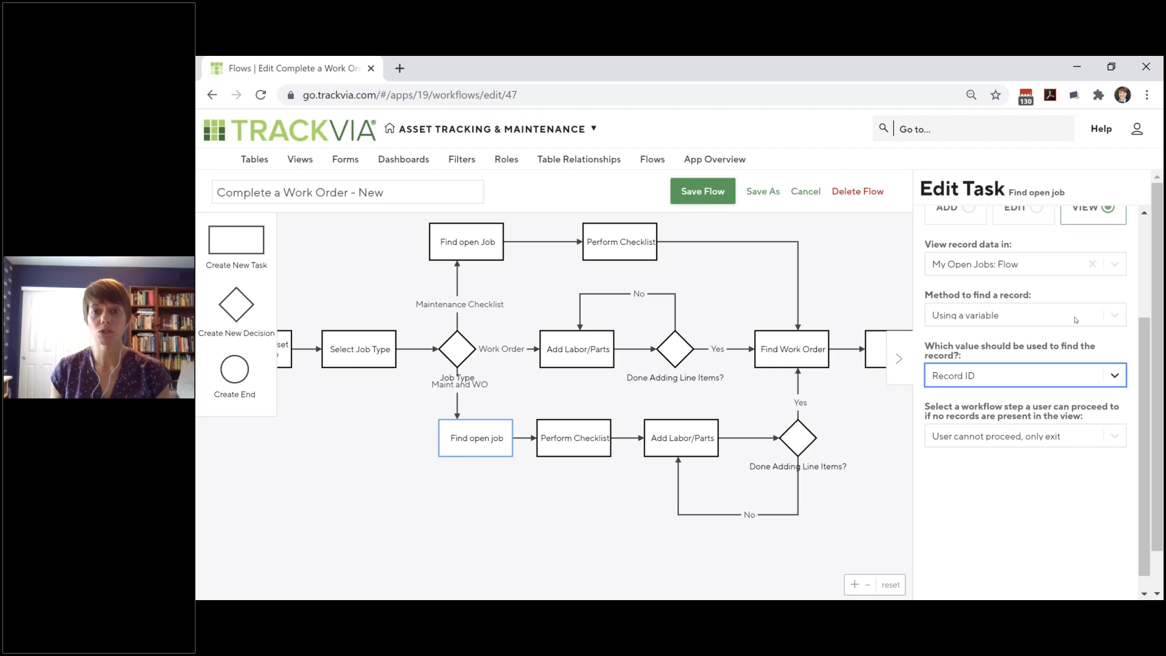
Step: Examine the lower-branch Perform Checklist task's custom save label and the form choices of the Add Labor/Parts task
click(560, 443)
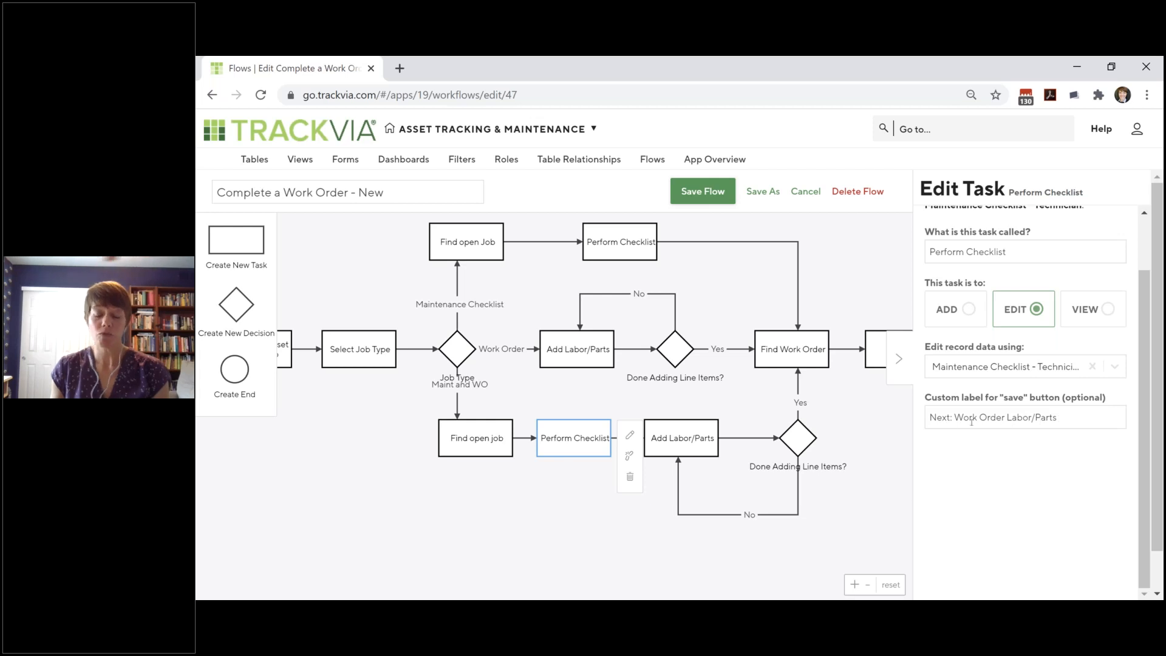
click(1069, 420)
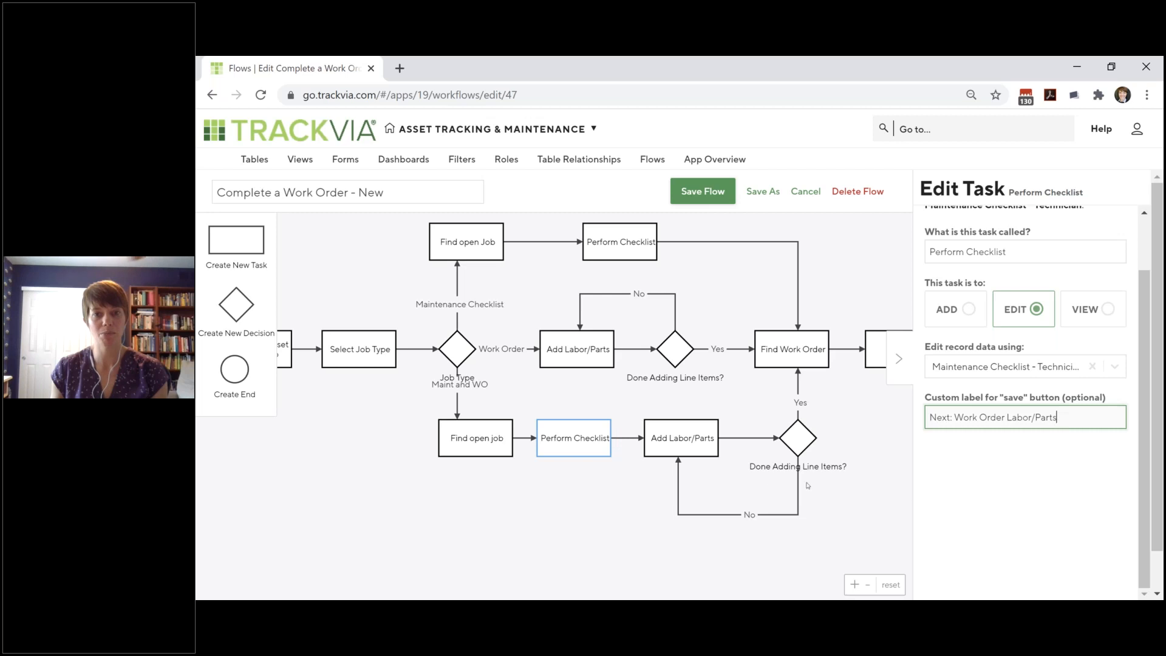
click(687, 442)
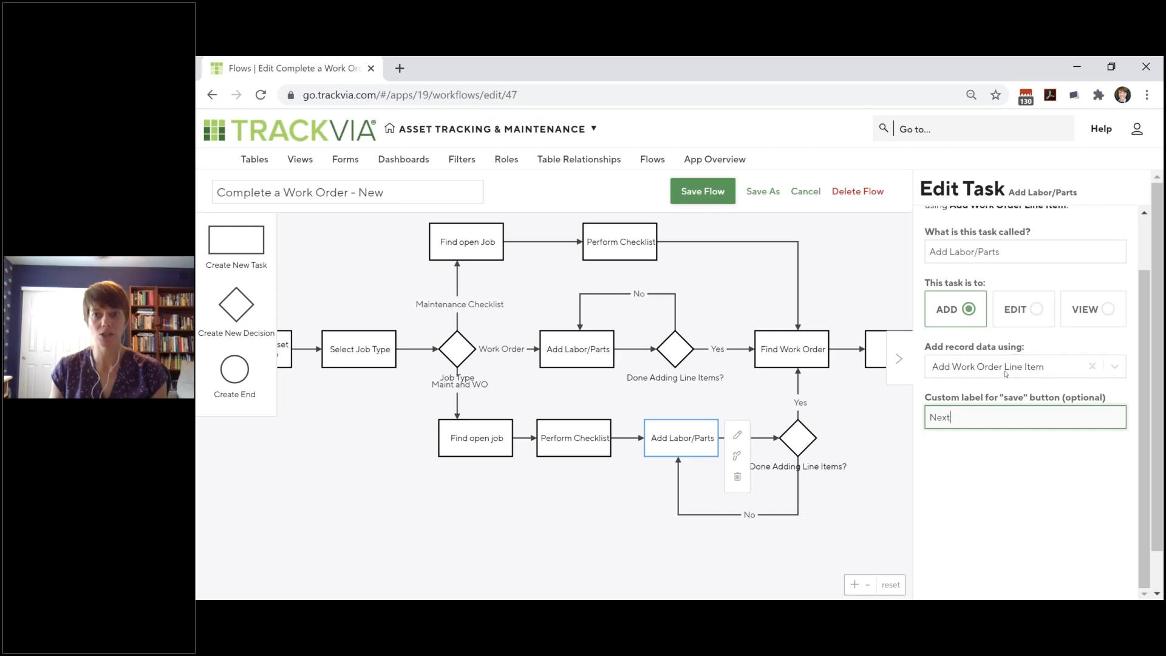
click(1113, 366)
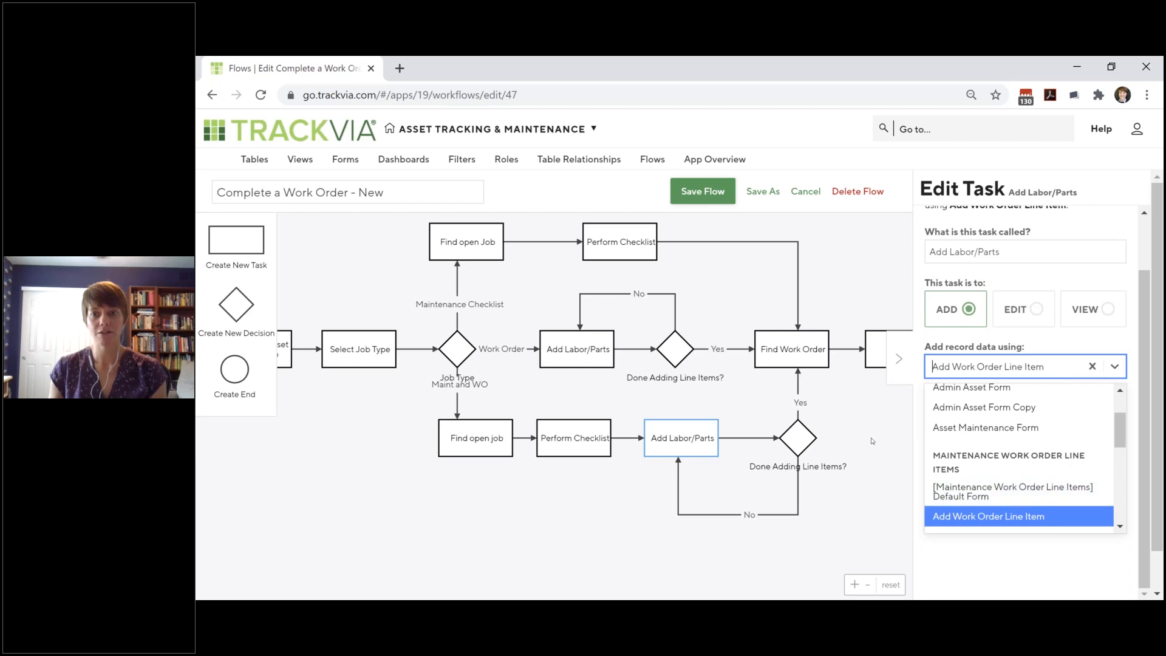
click(861, 482)
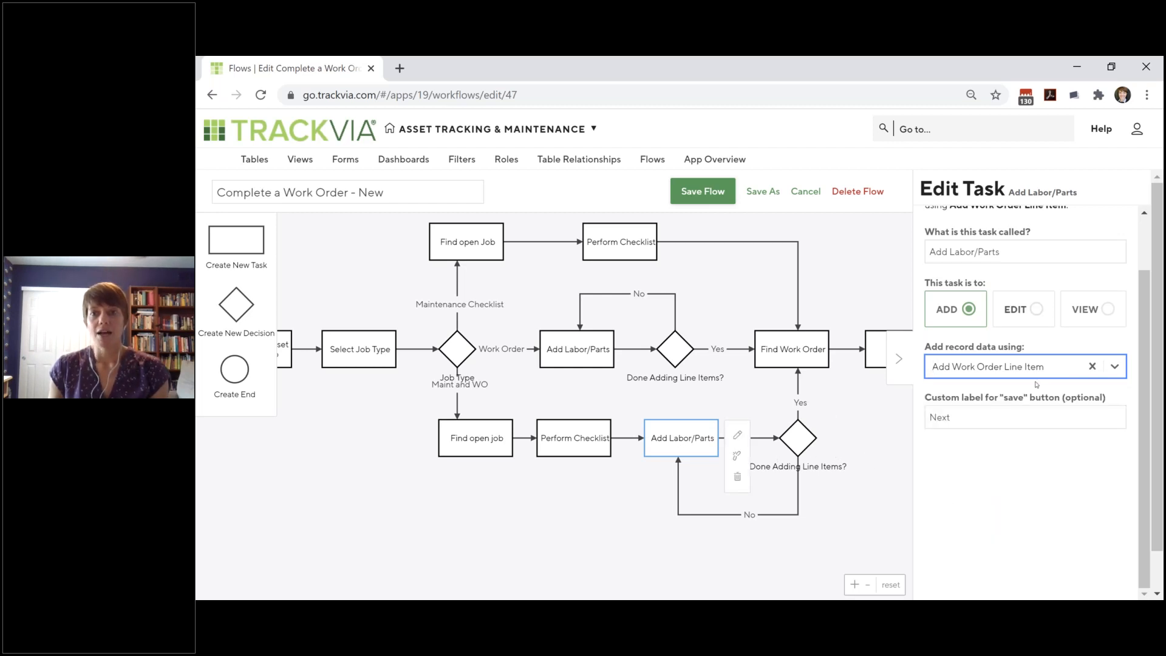
Step: Examine the Add Labor/Parts task's WO# variable, including the fields available for its assignment
scroll(1036, 384, up, 2)
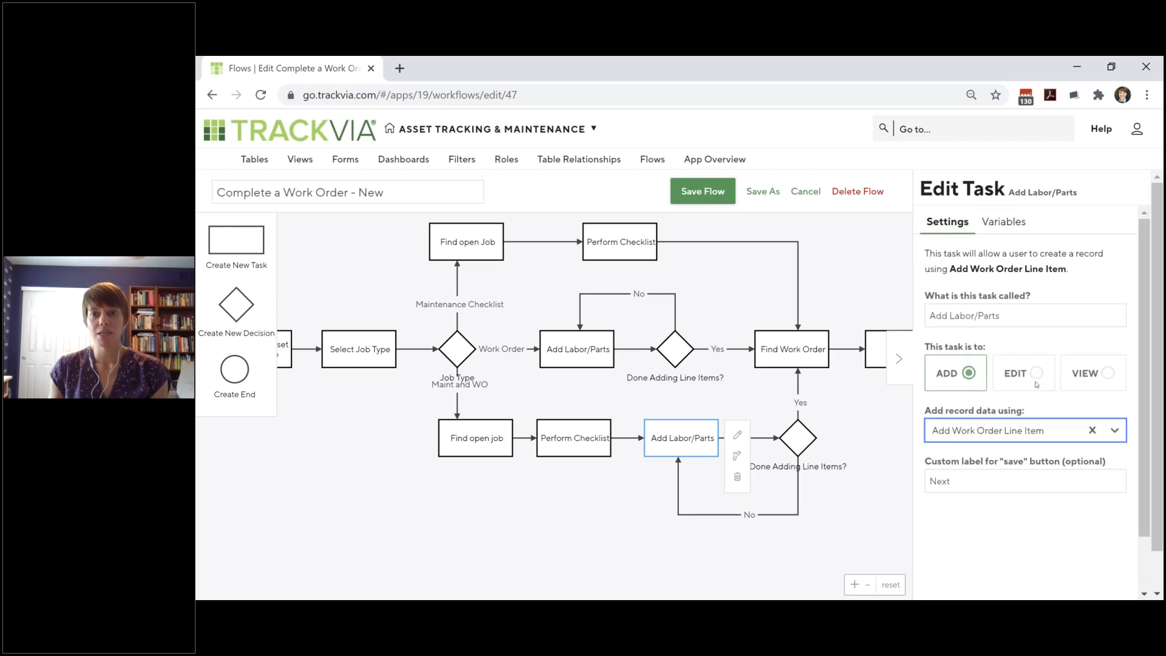
click(1009, 226)
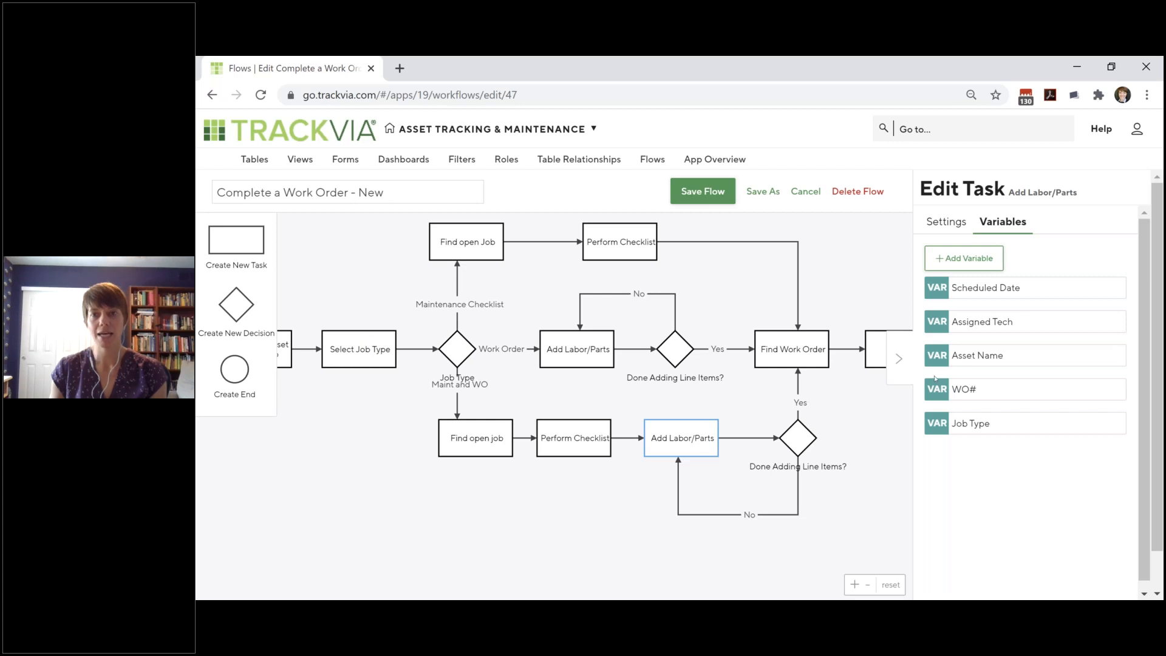
click(987, 389)
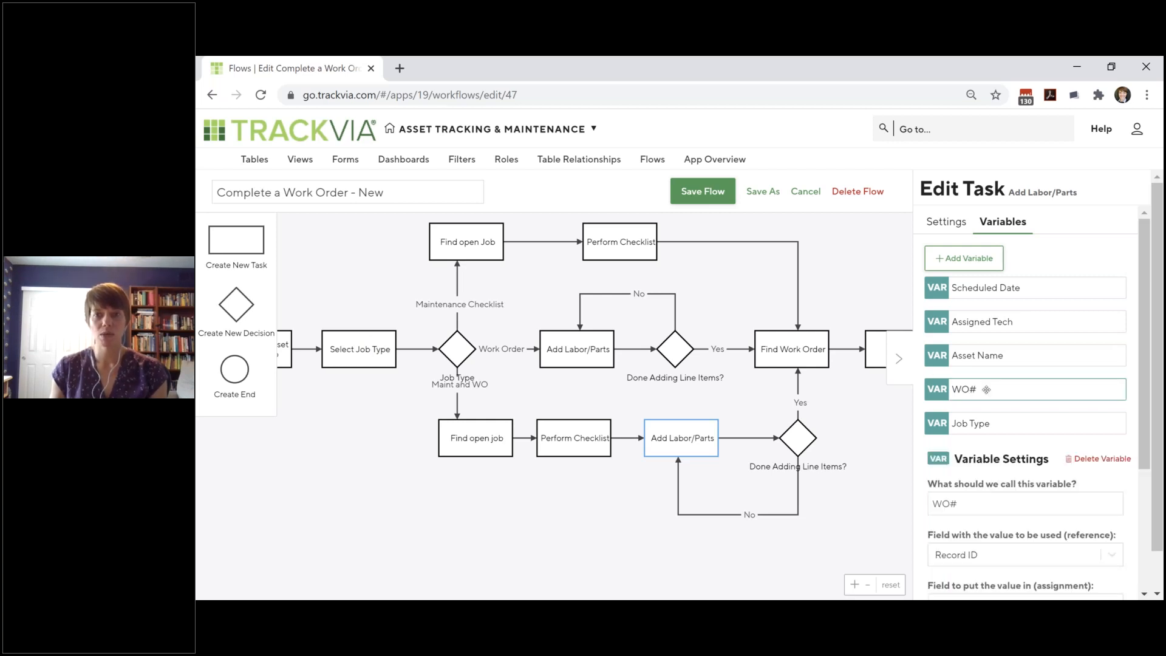
scroll(1070, 466, down, 3)
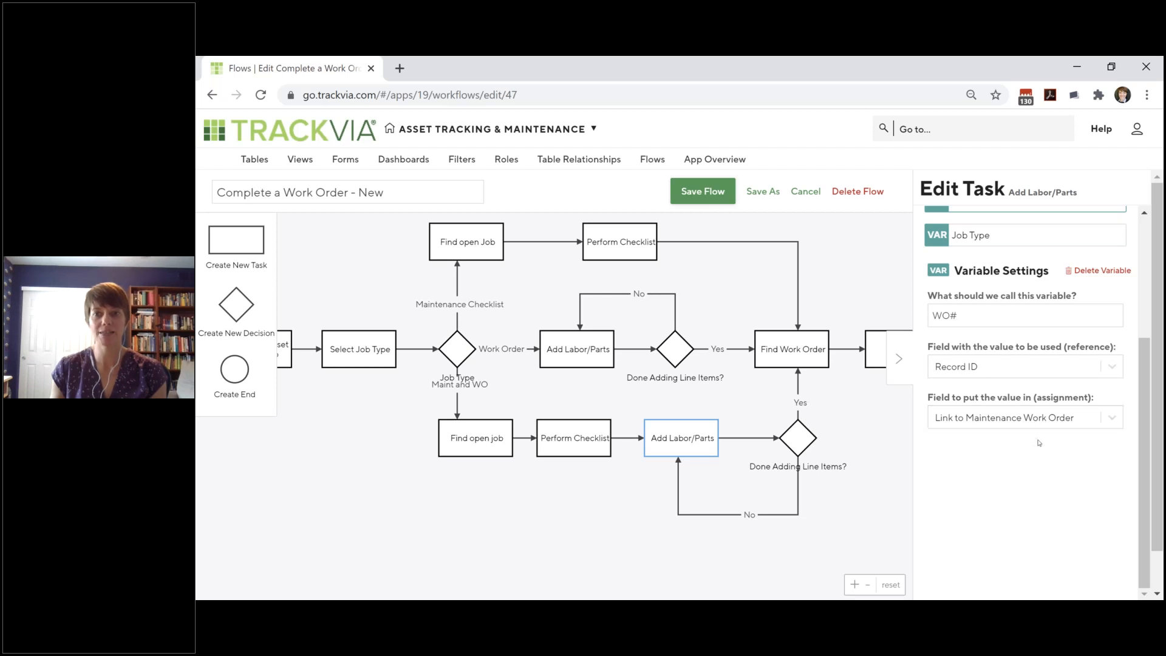
click(1114, 419)
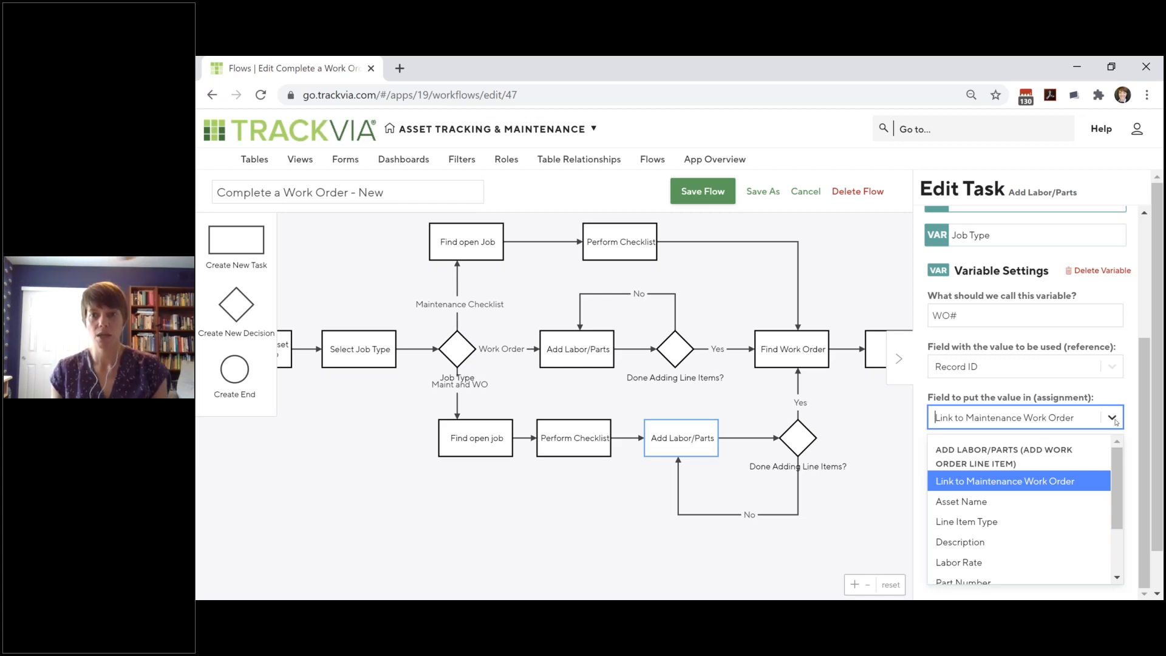
click(1117, 419)
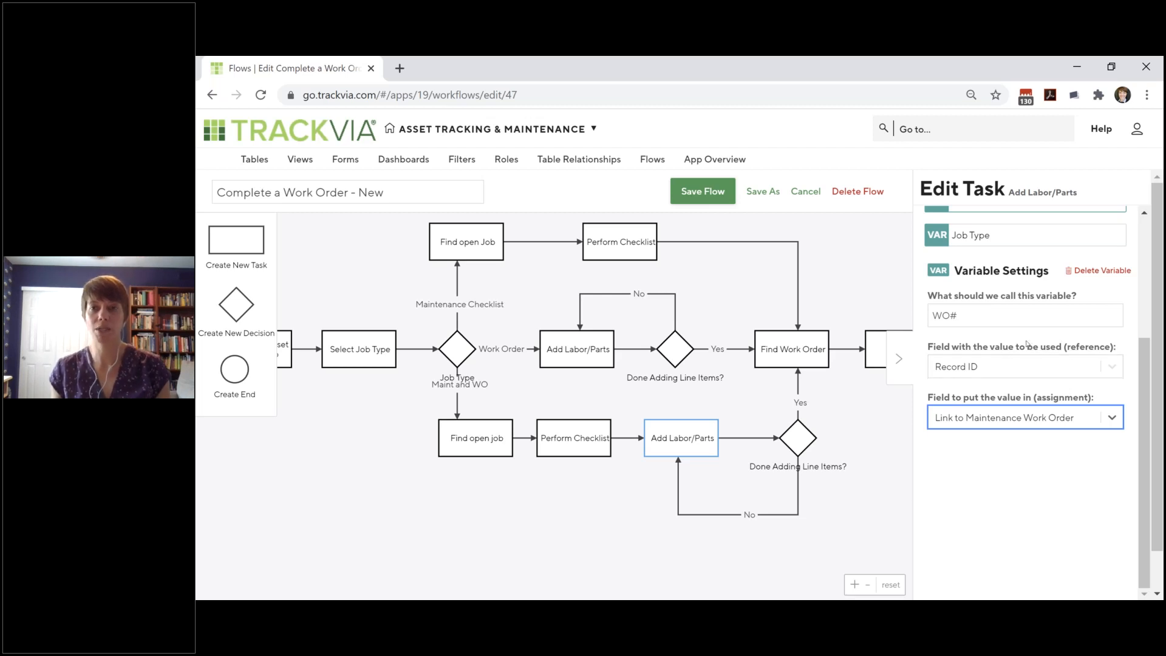
scroll(1067, 355, up, 3)
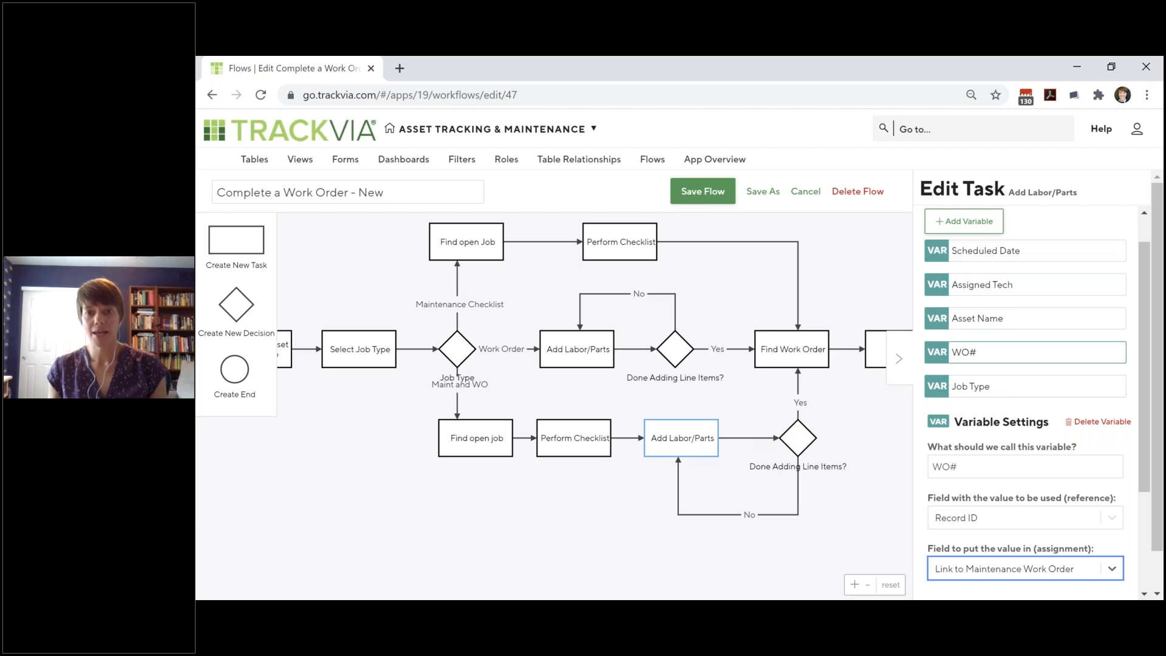
Step: Examine the No result of the lower Done Adding Line Items? decision, including the fields available in its condition
click(793, 436)
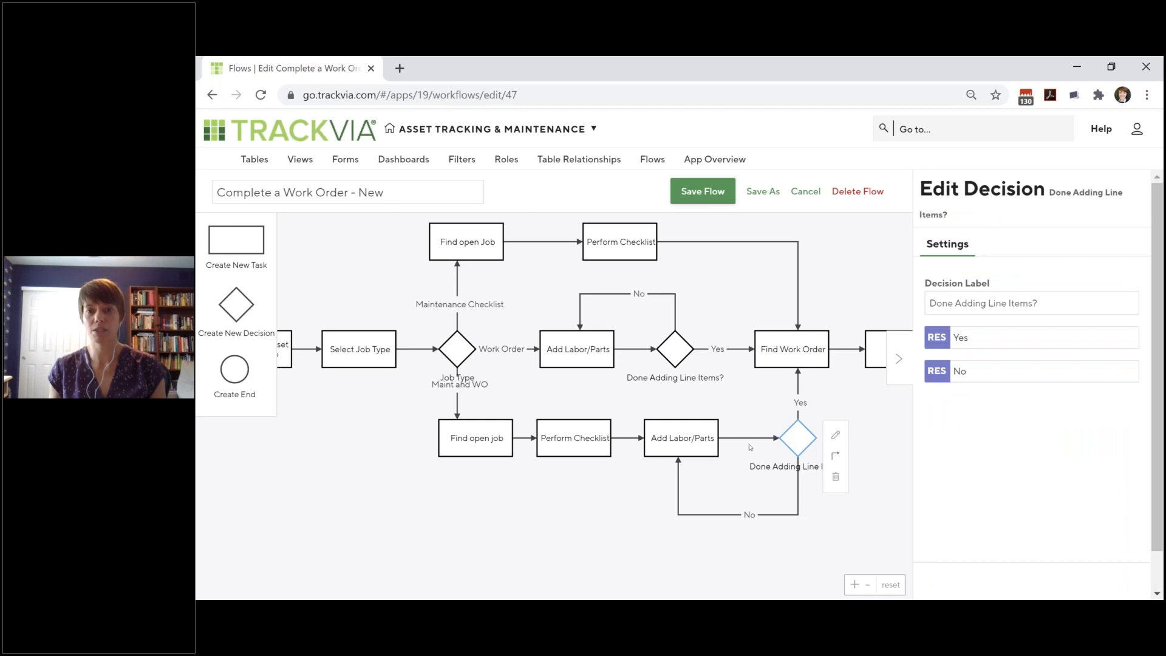
click(964, 371)
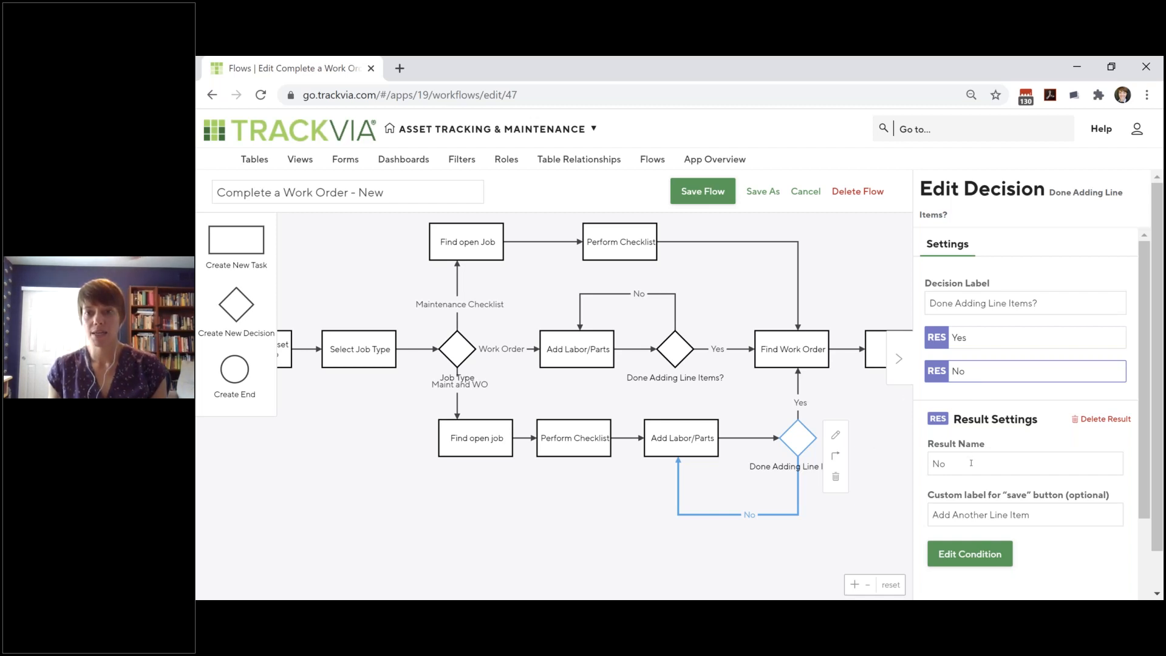
click(960, 560)
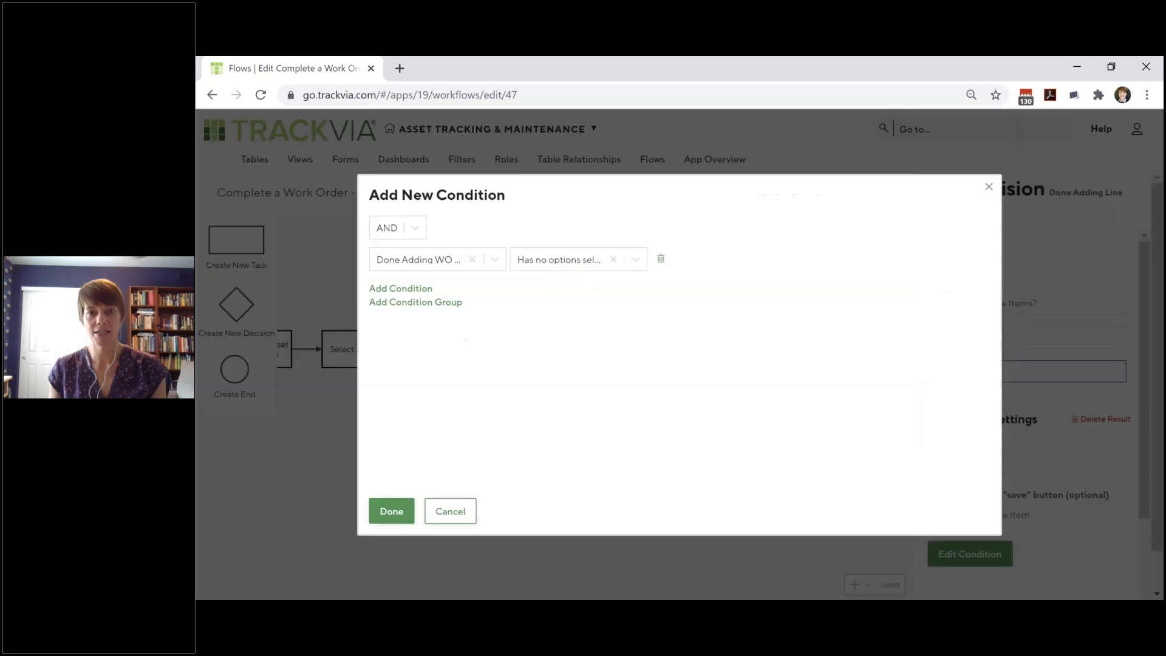
click(496, 260)
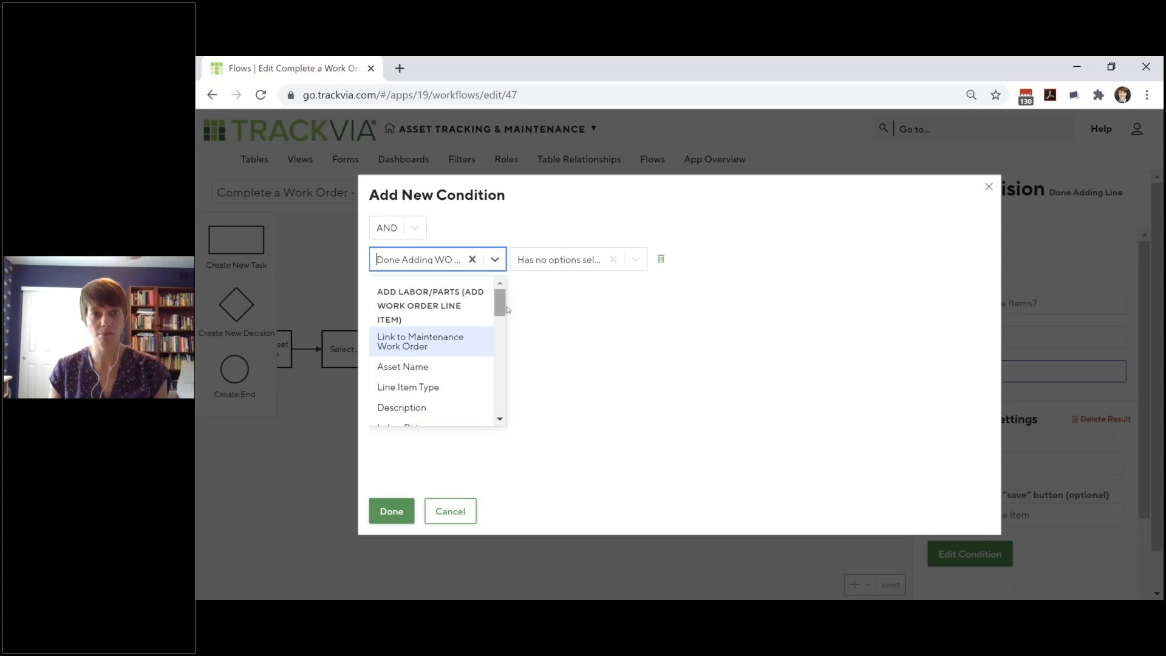
drag(503, 305, 507, 328)
scroll(429, 299, up, 5)
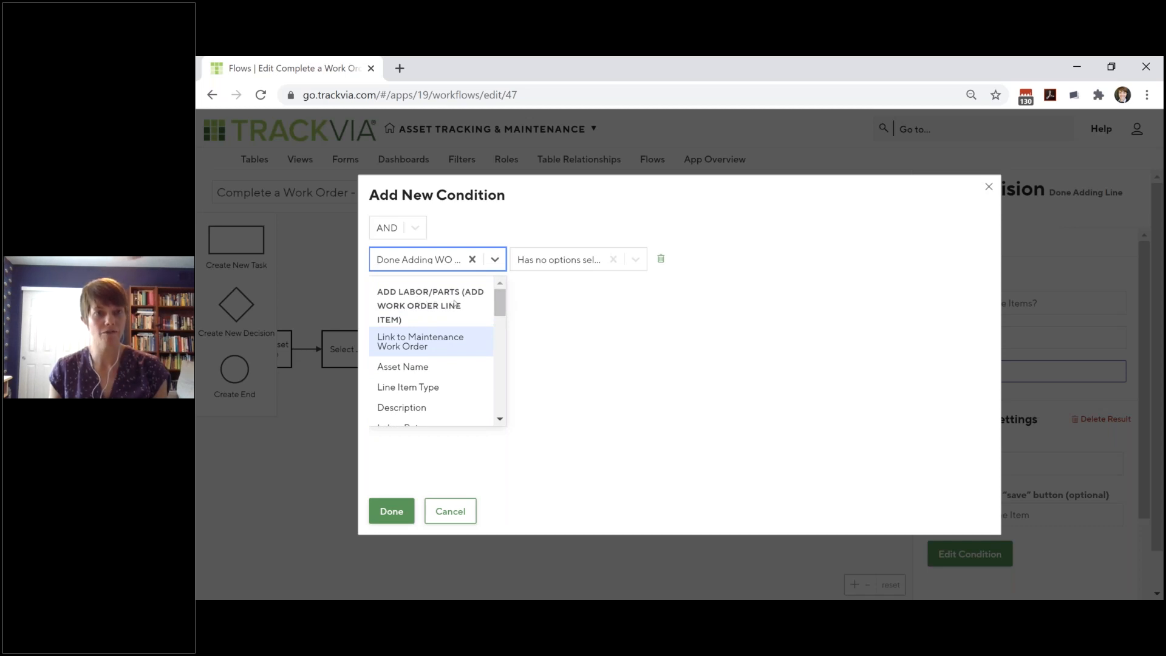
drag(504, 306, 500, 347)
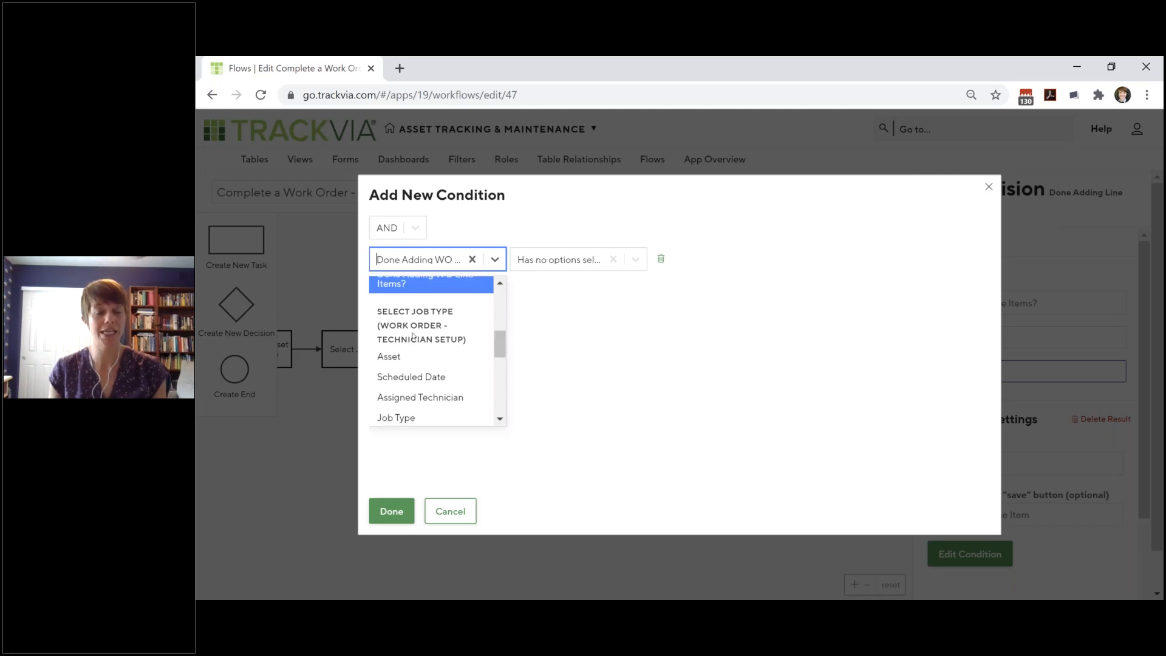
drag(501, 347, 488, 300)
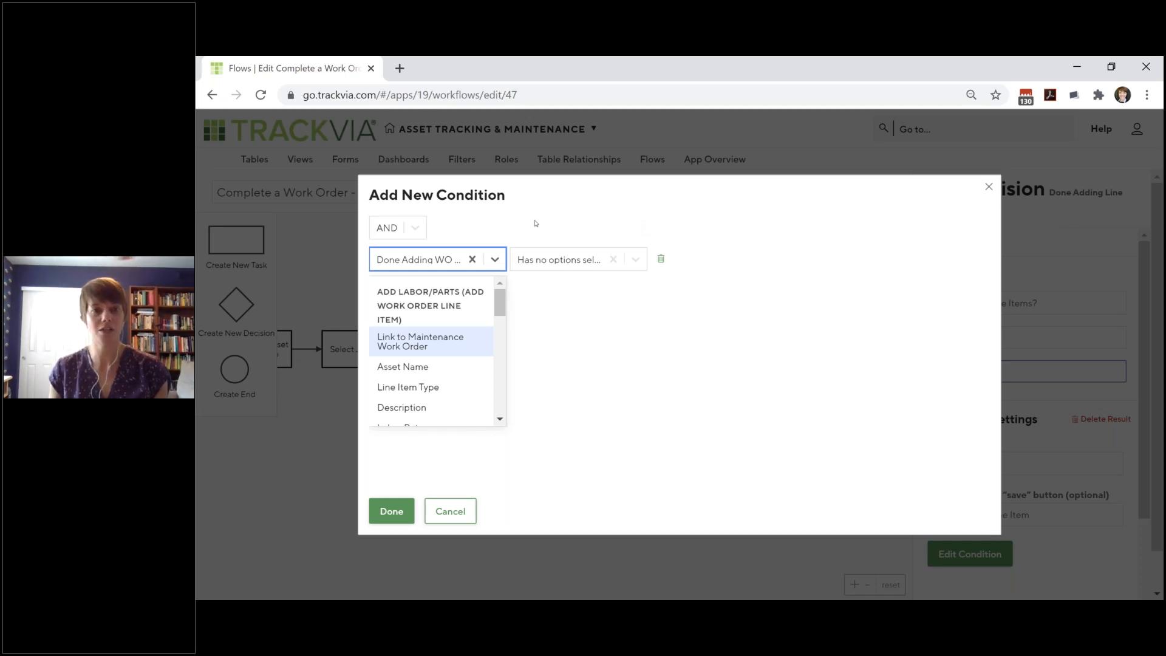
click(362, 500)
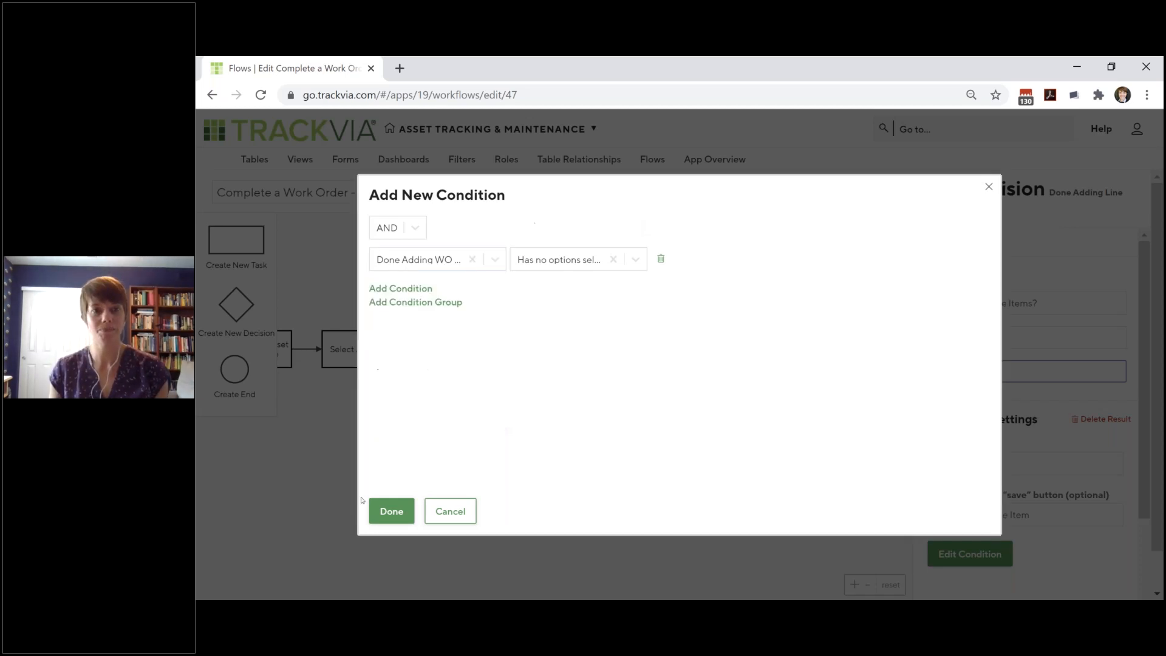
click(392, 514)
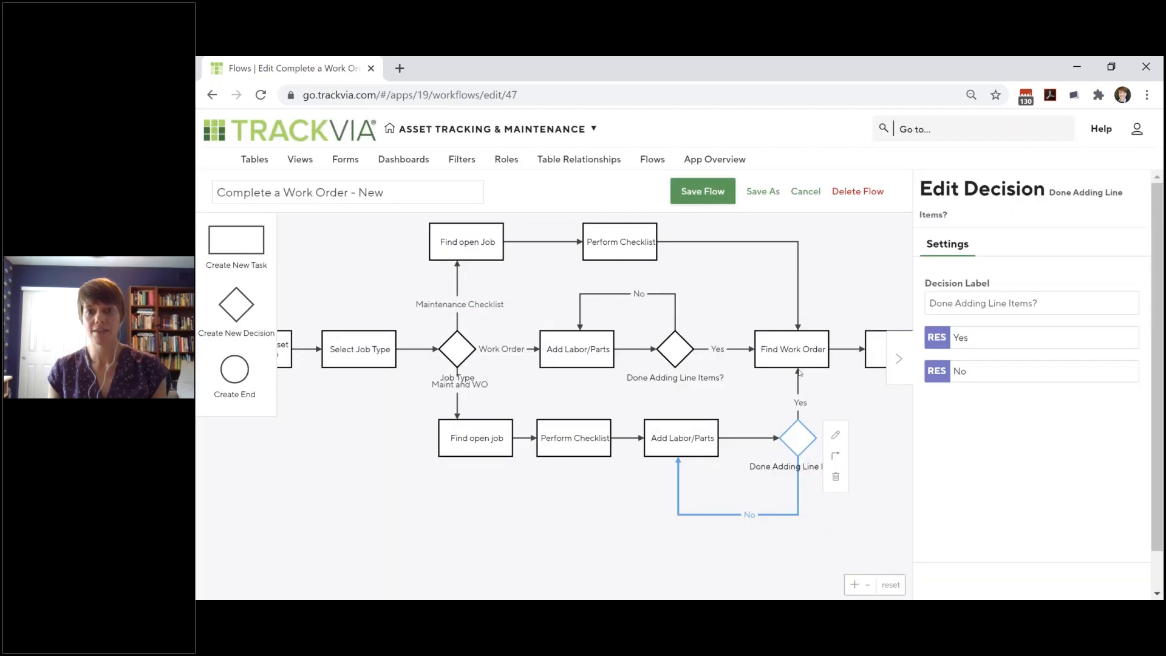
Step: Examine the Find Work Order task's settings and the form choices of the Sign Off task before the flow's end
click(798, 349)
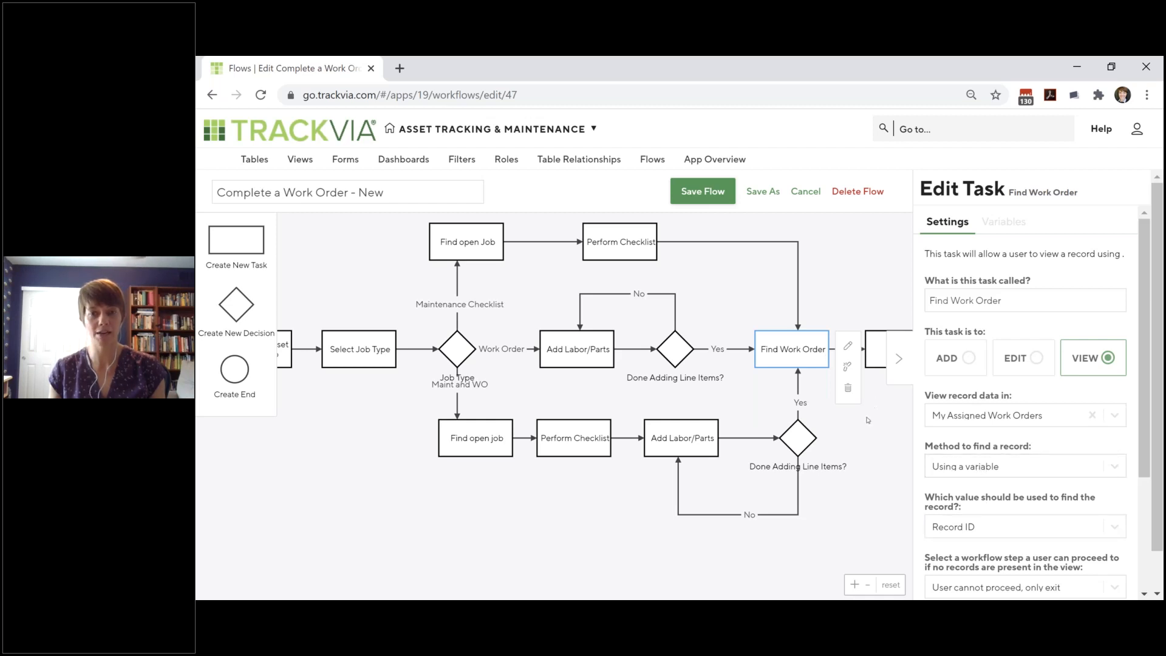
drag(879, 444, 824, 443)
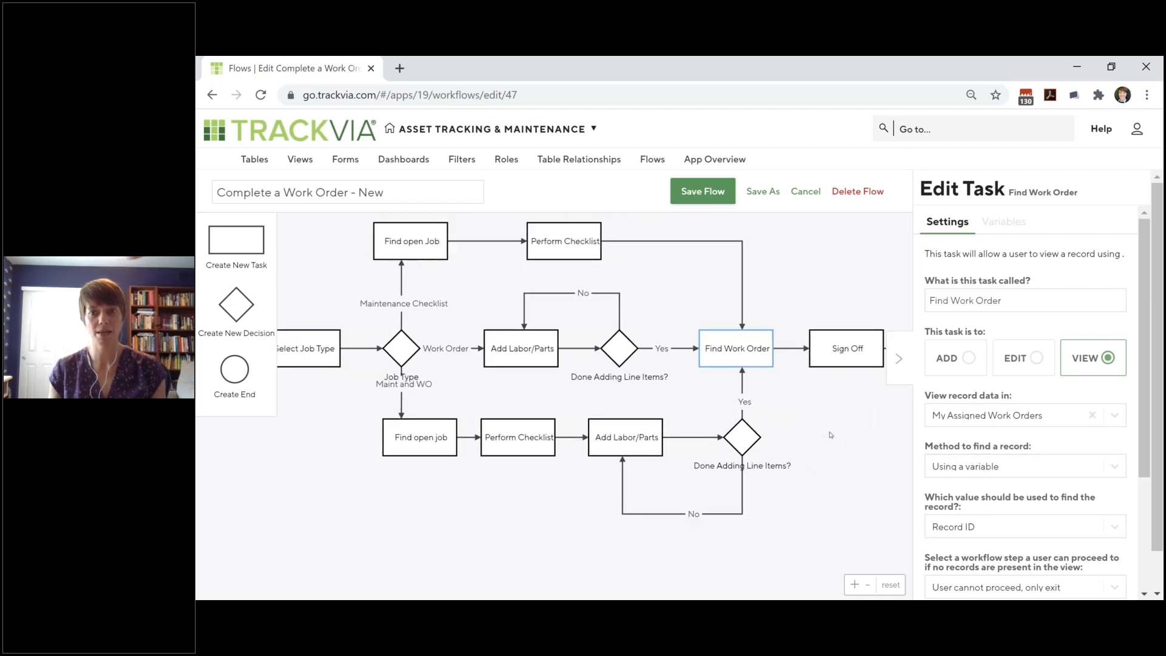
click(850, 350)
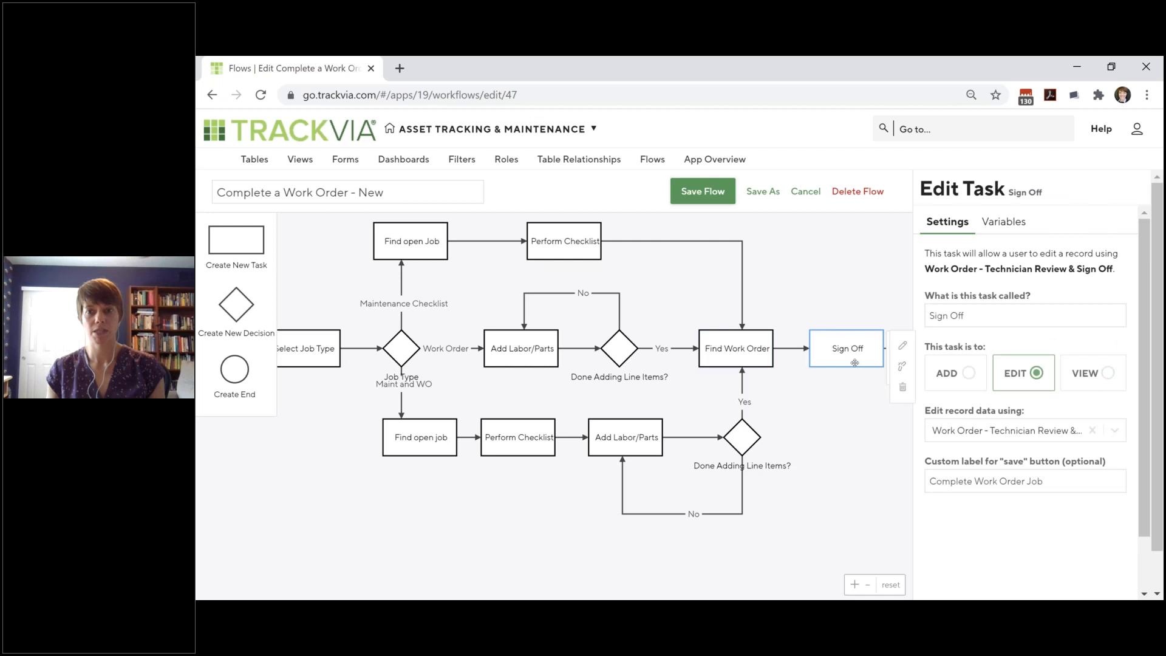
click(1117, 434)
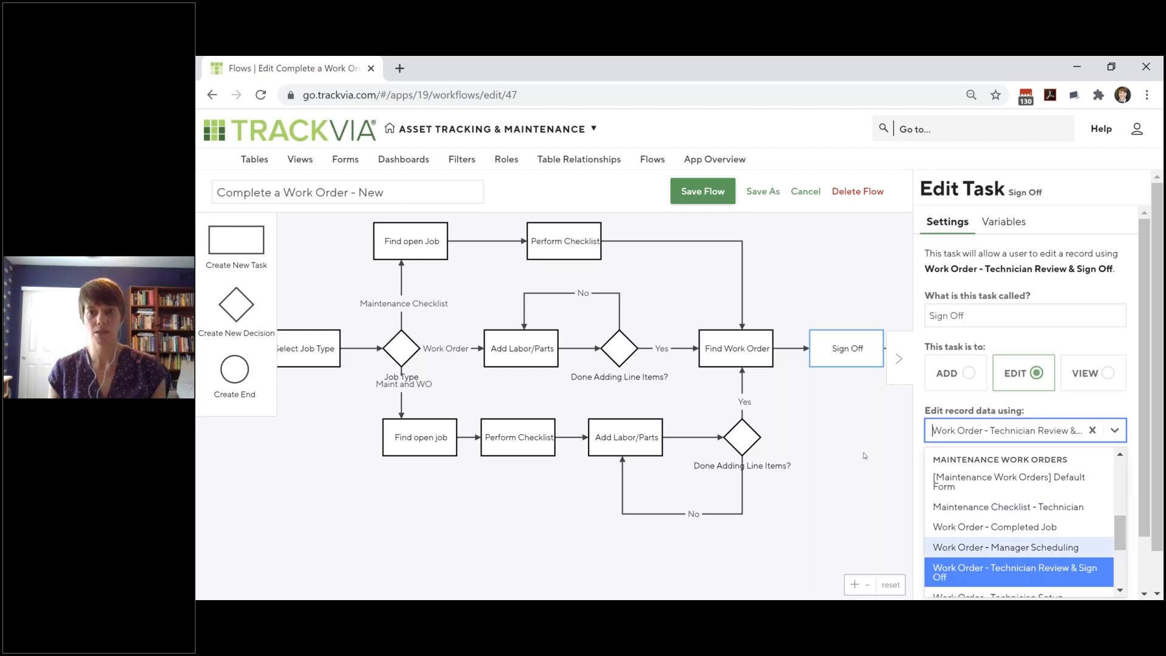
click(838, 440)
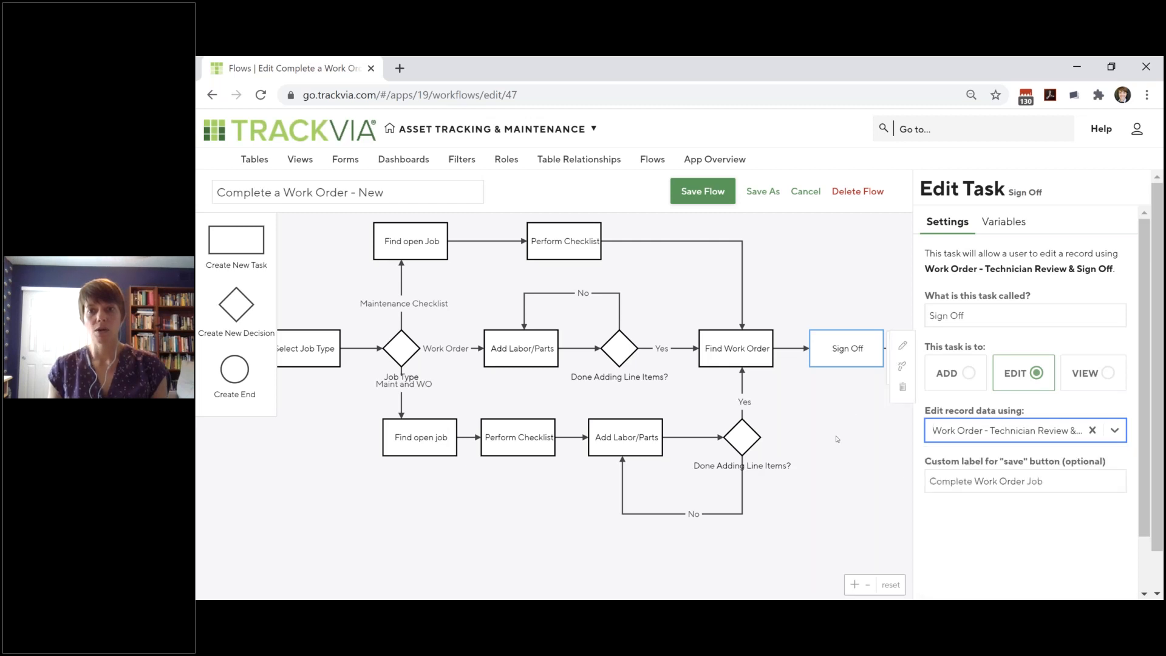
drag(851, 451, 793, 469)
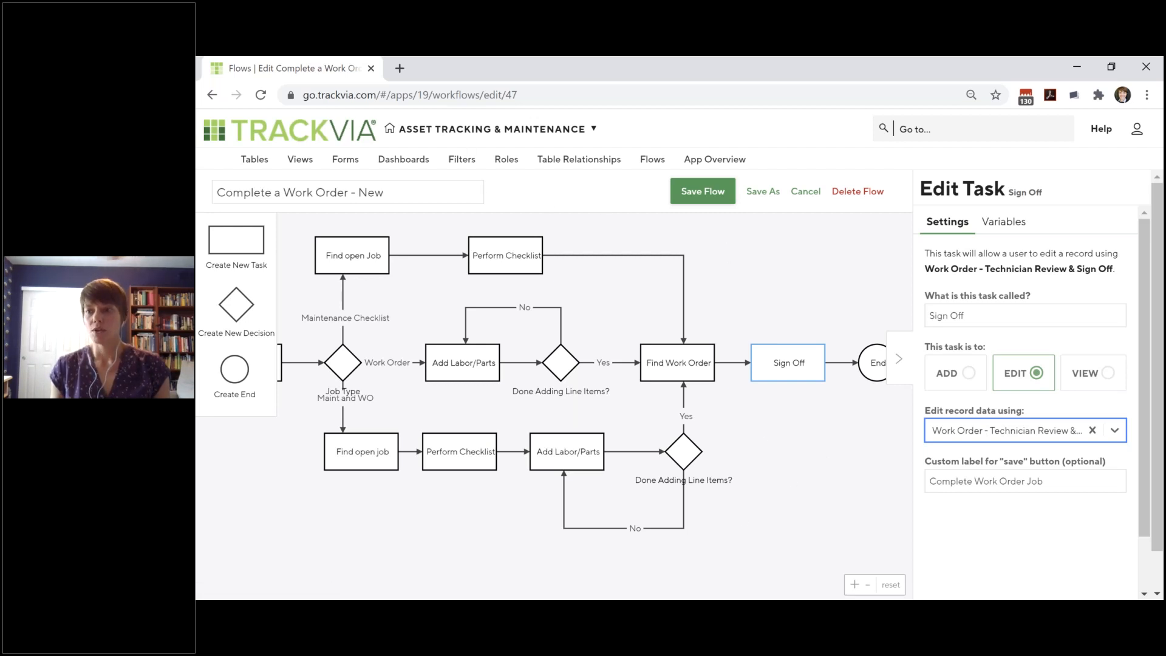
Step: Switch to the presentation, resume its slide show and advance to the Avoiding Common Mistakes slide
key(alt+Tab)
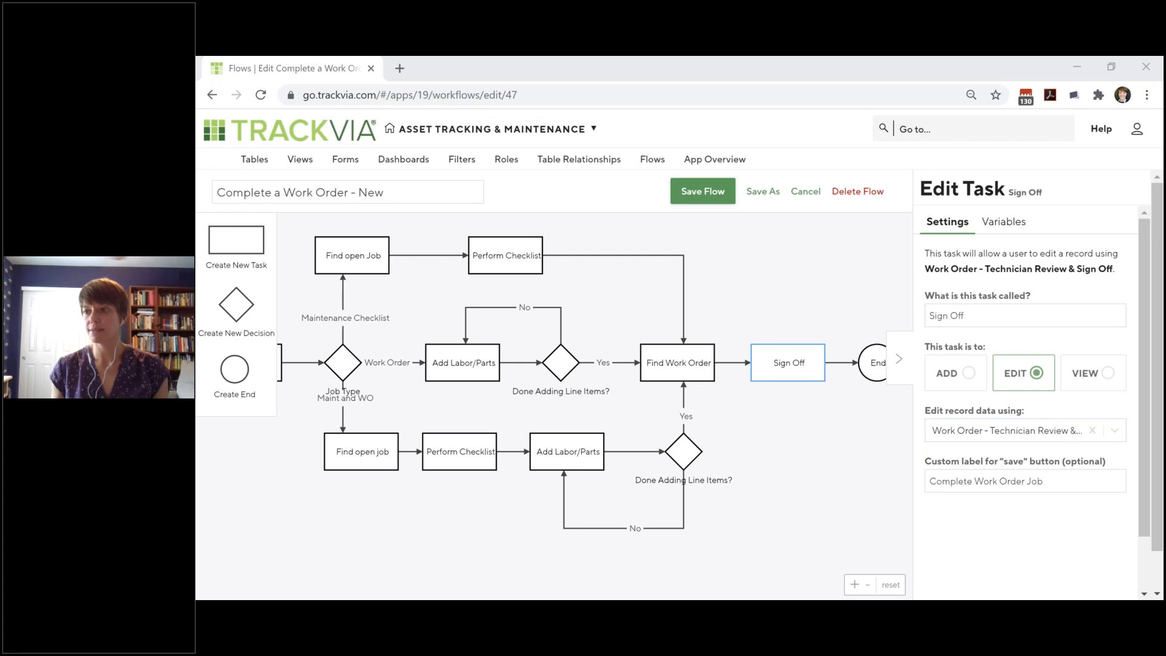
key(shift+F5)
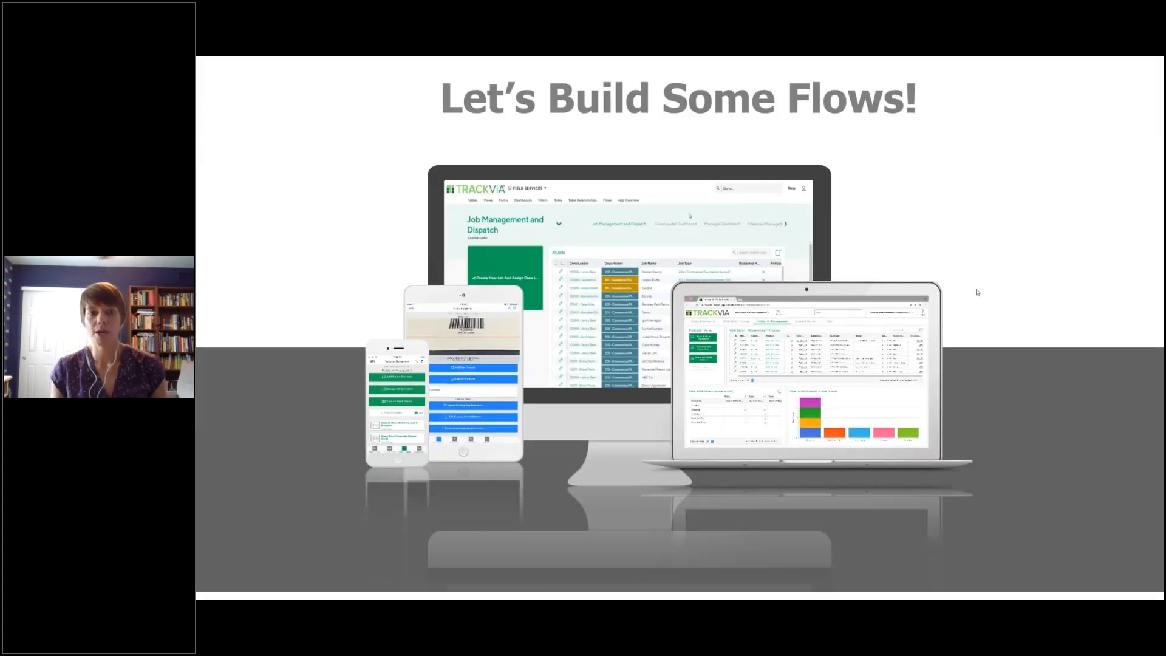
click(978, 286)
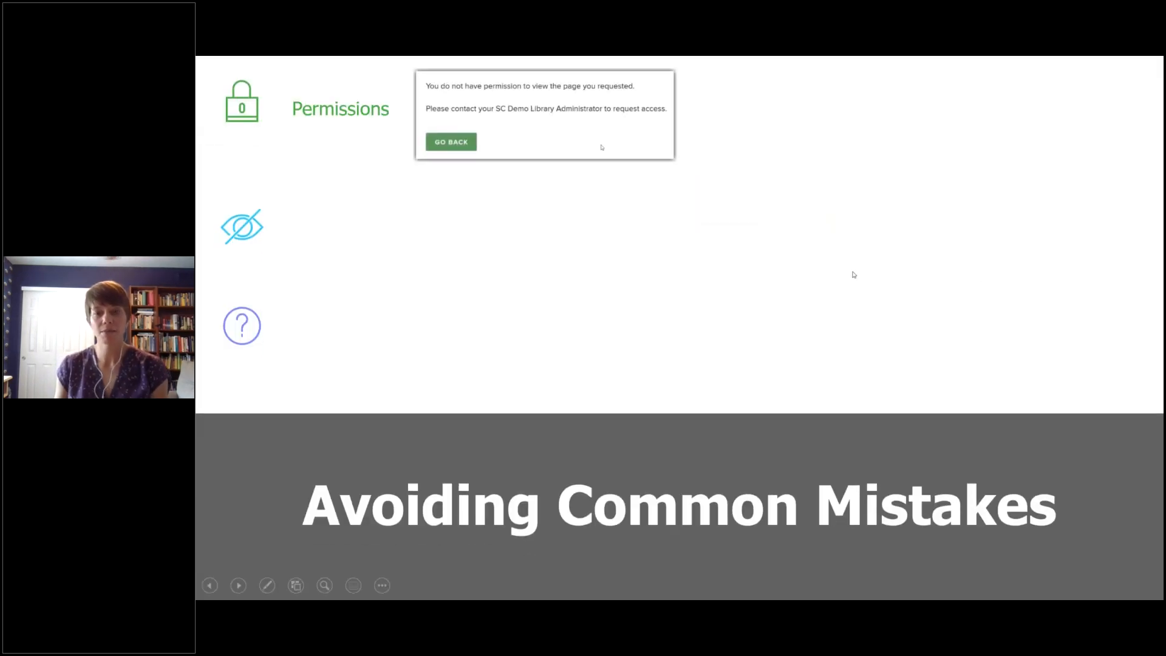